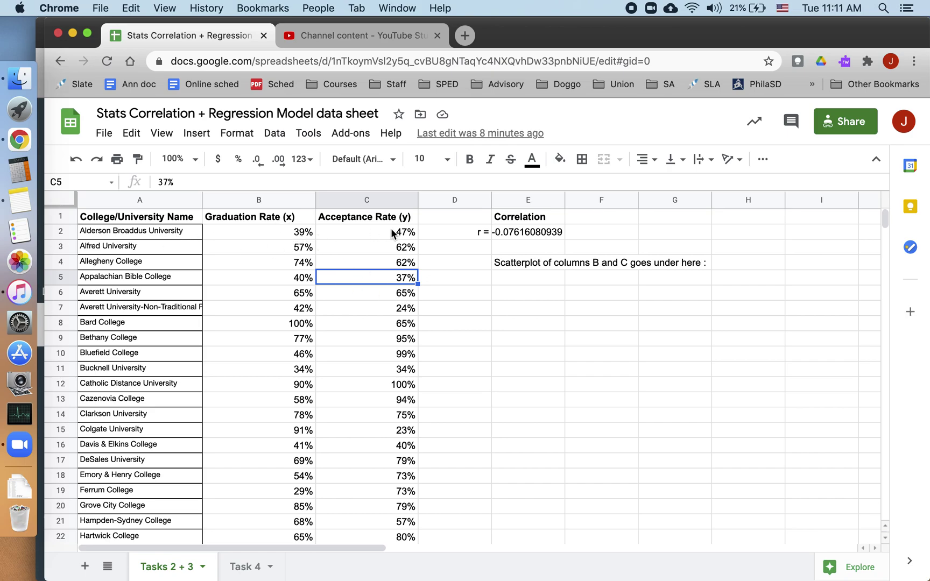
Review the Graduation Rate and Acceptance Rate headers and the correlation formula in E2.
left_click(521, 325)
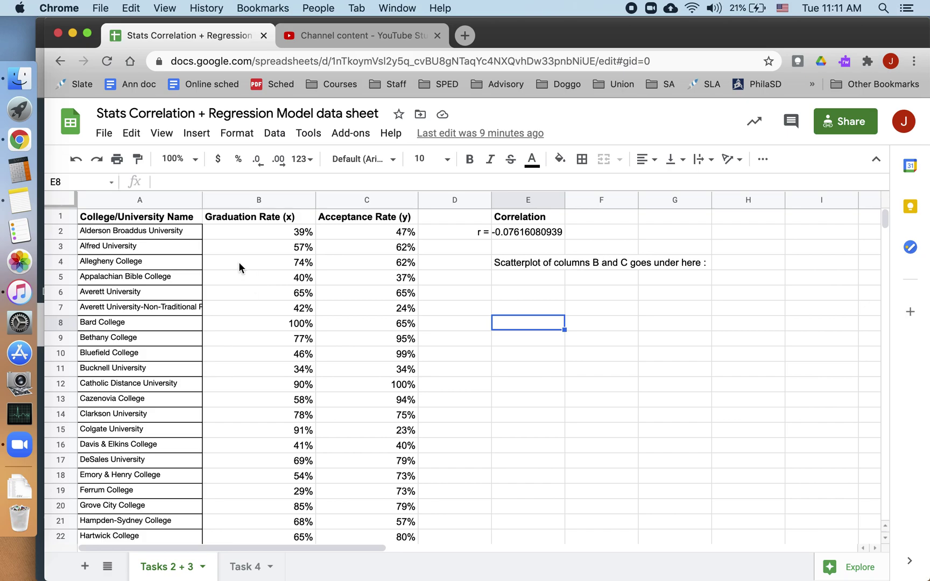
scroll(239, 261, "down", 2)
scroll(236, 262, "up", 2)
scroll(160, 328, "down", 10)
scroll(160, 327, "up", 10)
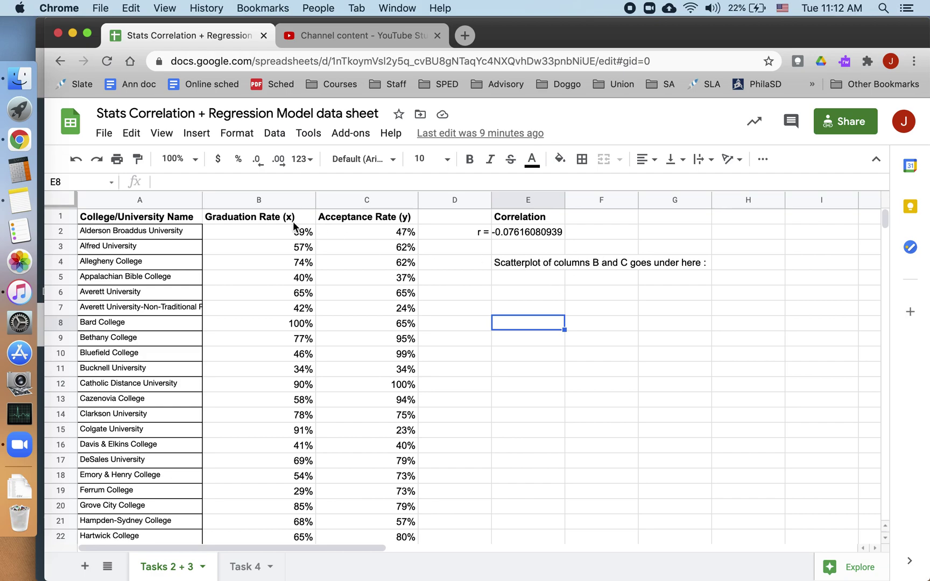
left_click(258, 217)
left_click(350, 218)
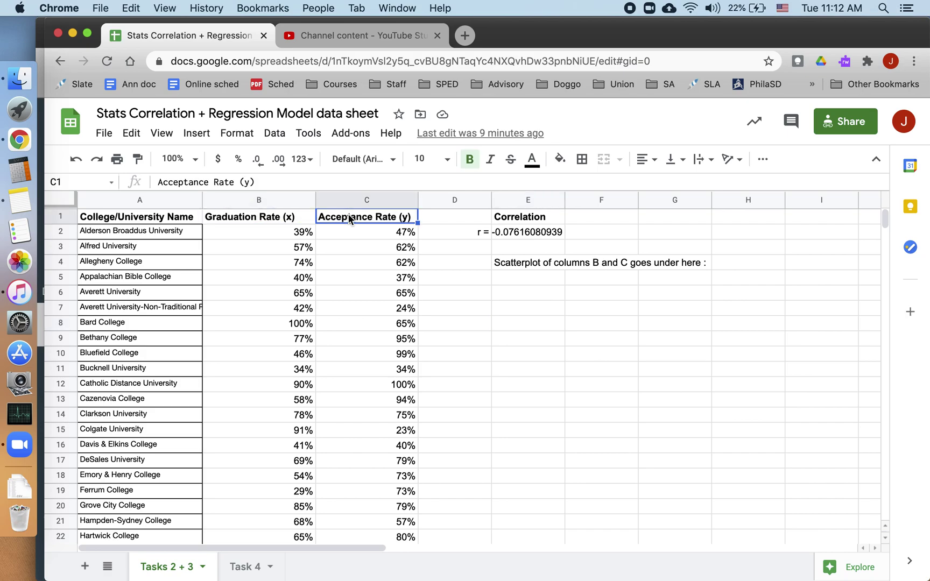
left_click(518, 241)
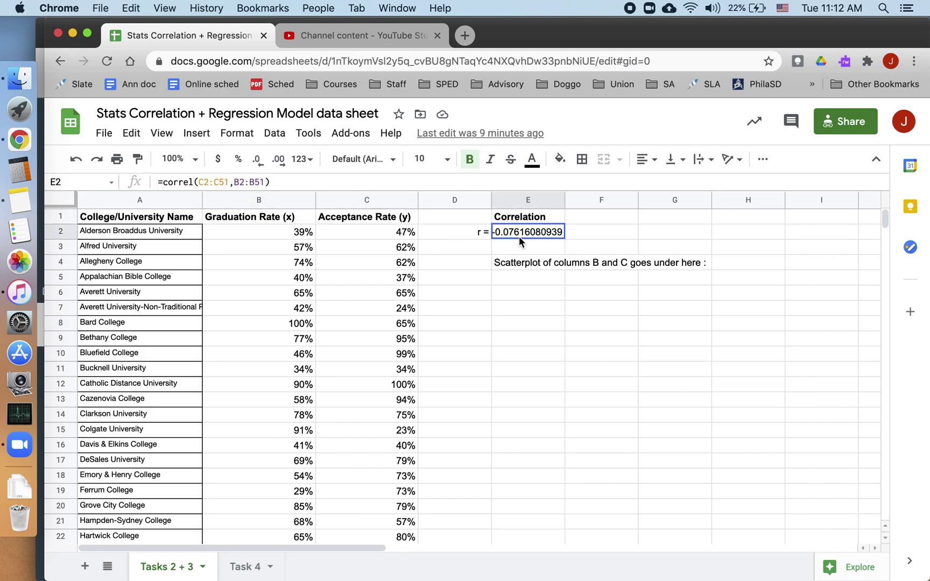
left_click(459, 268)
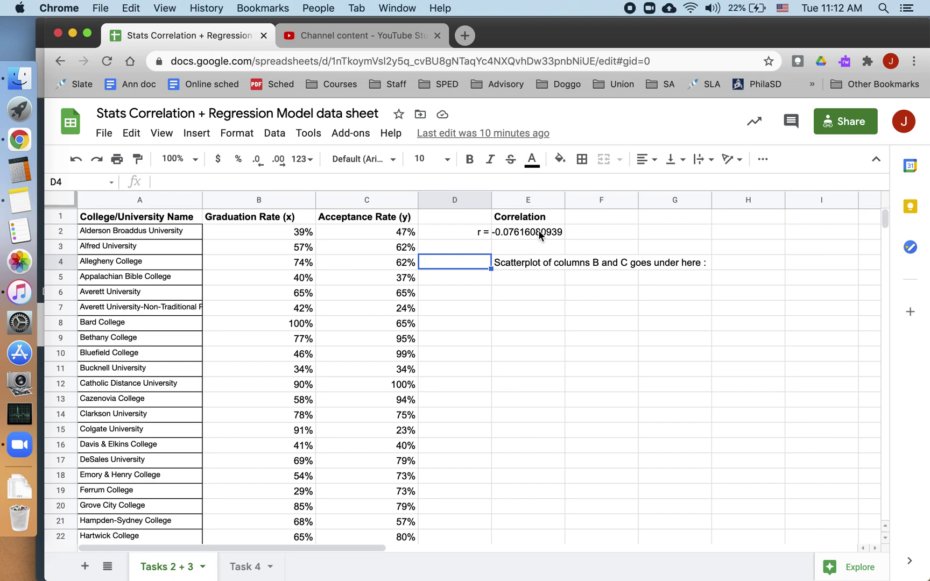
Select column C, then Shift-add column B so columns B:C are selected.
left_click(351, 206)
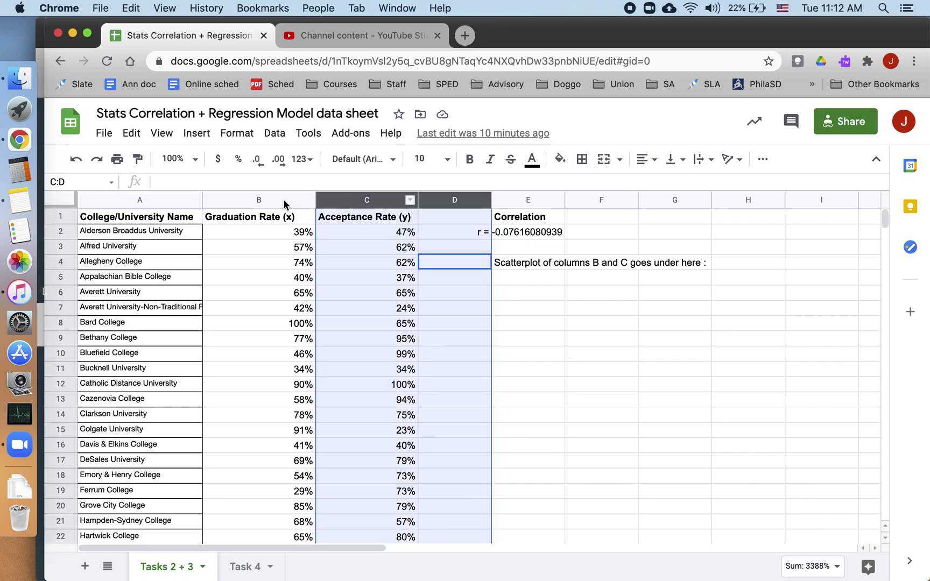
left_click(409, 248)
left_click(359, 201)
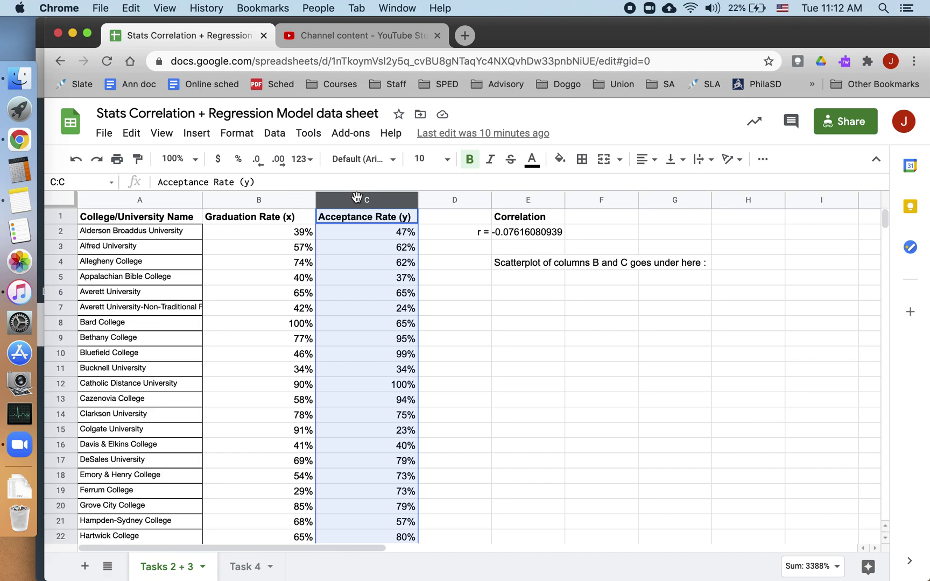
left_click(283, 197, "shift")
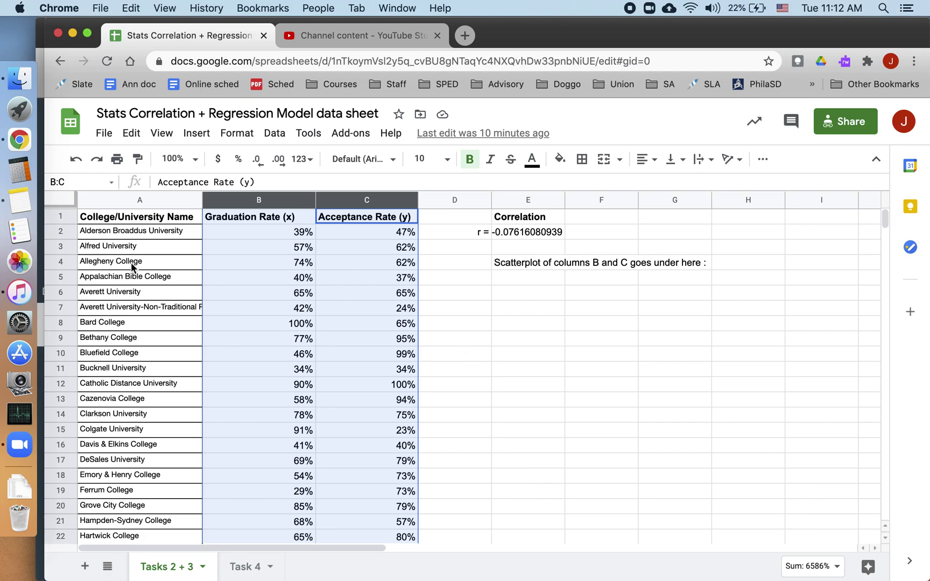
scroll(151, 412, "down", 2)
scroll(152, 412, "up", 2)
Insert a chart from columns B:C and set its type to Scatter chart.
left_click(277, 133)
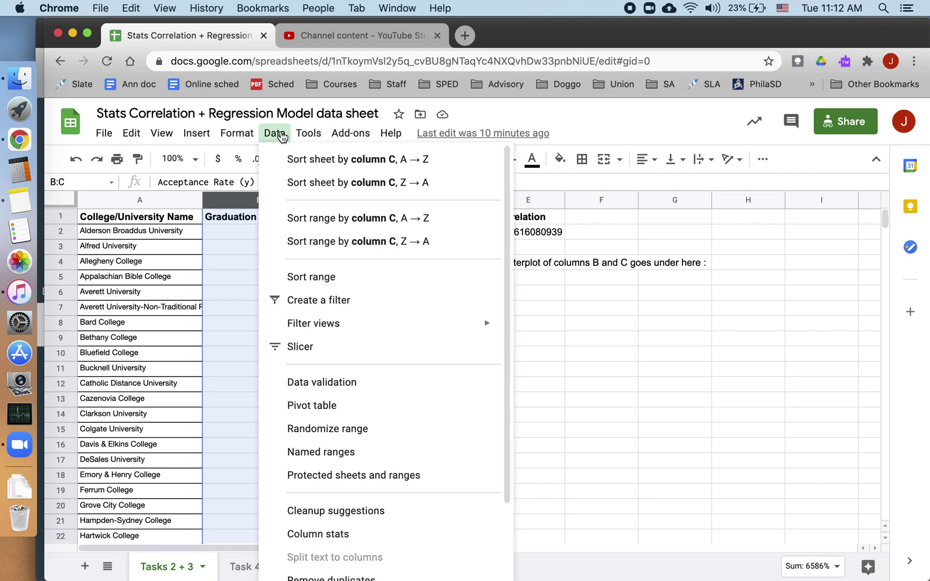
mouse_move(201, 133)
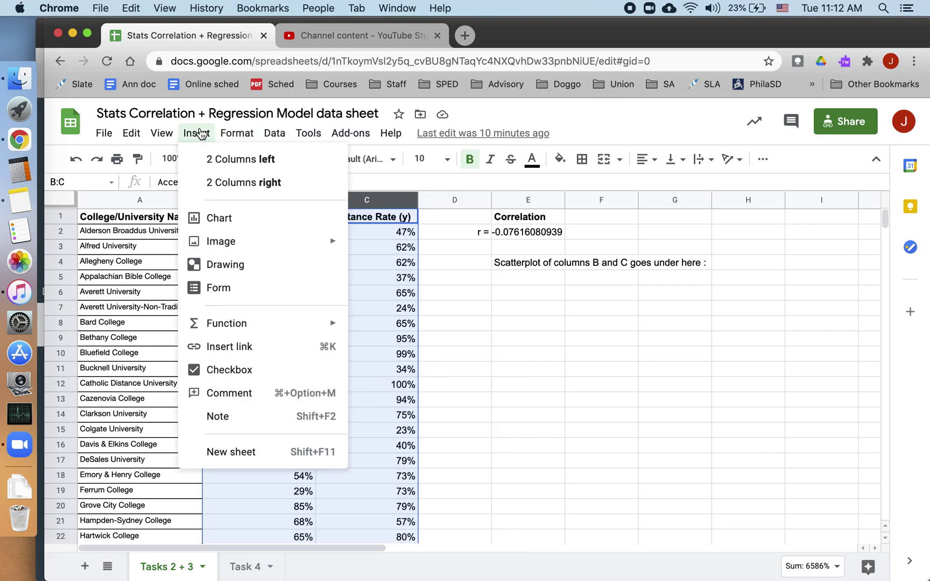
left_click(218, 218)
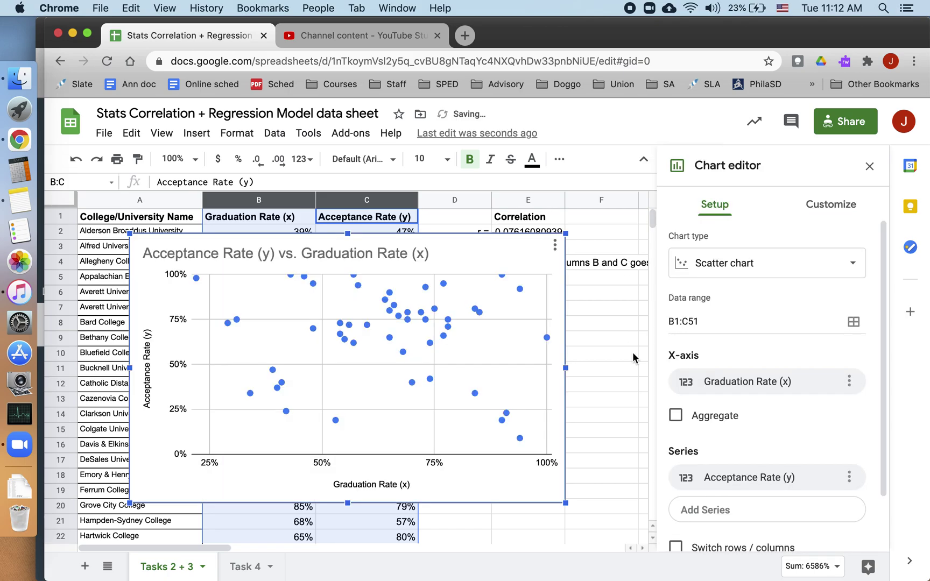
left_click(736, 274)
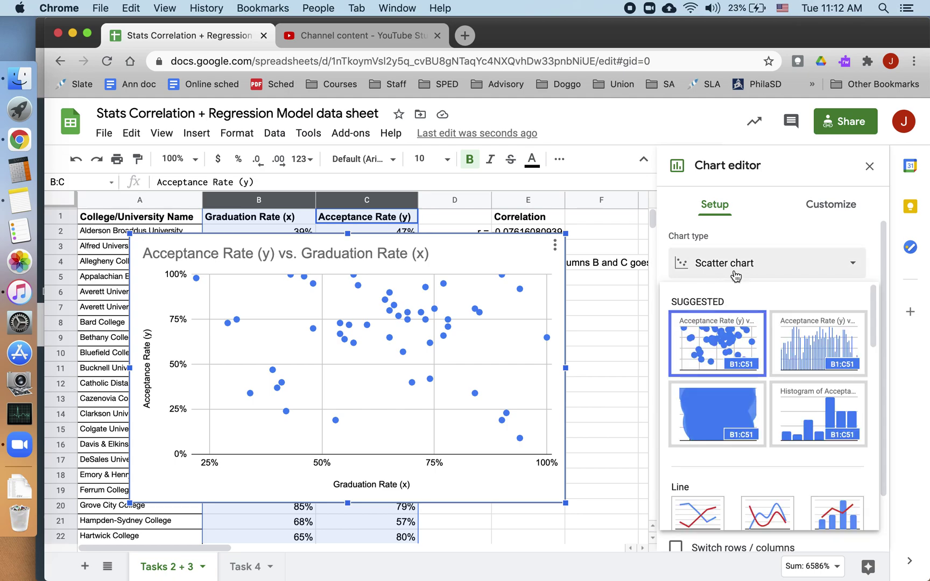
left_click(735, 275)
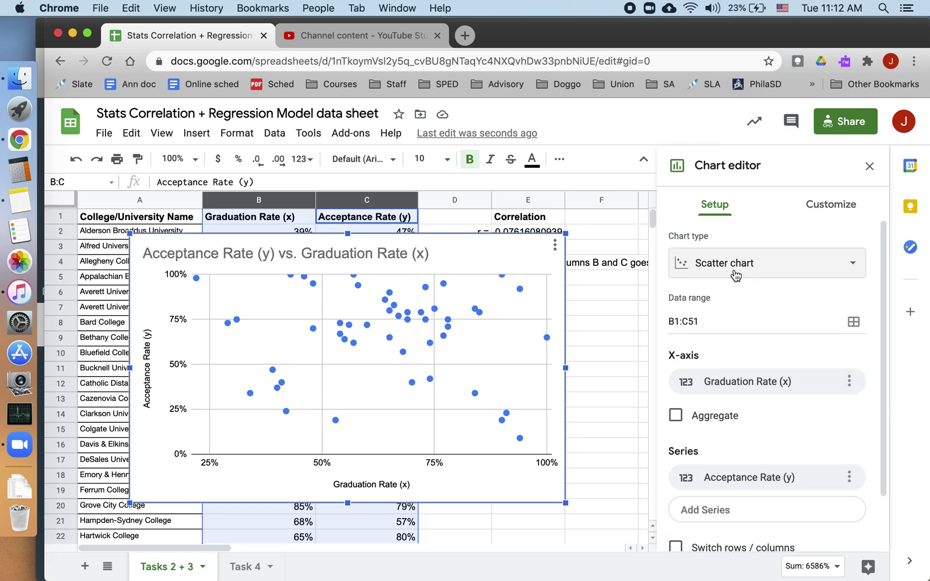
left_click(736, 275)
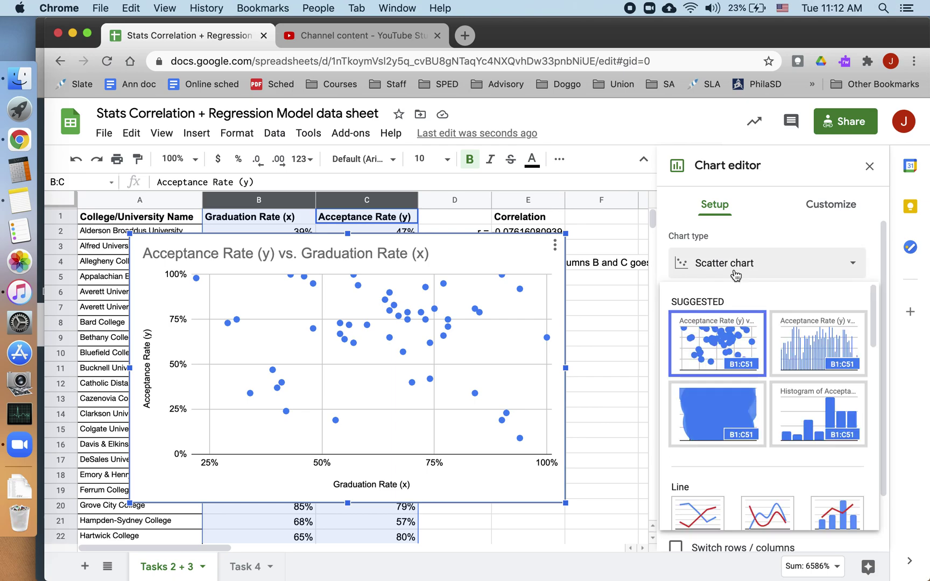
left_click(718, 361)
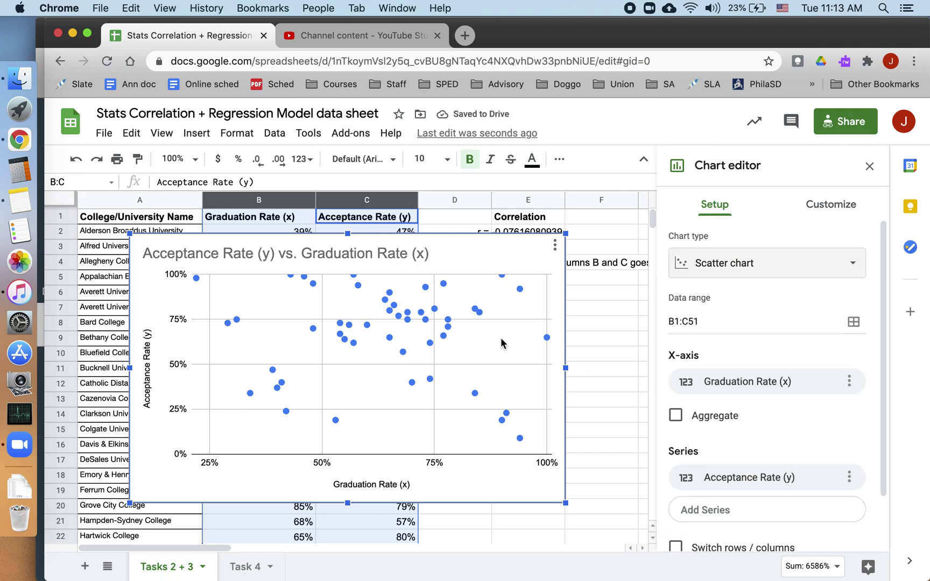
Change the axis titles to 'Acceptance Rate (%)' and 'Graduation Rate (%)'.
left_click(150, 366)
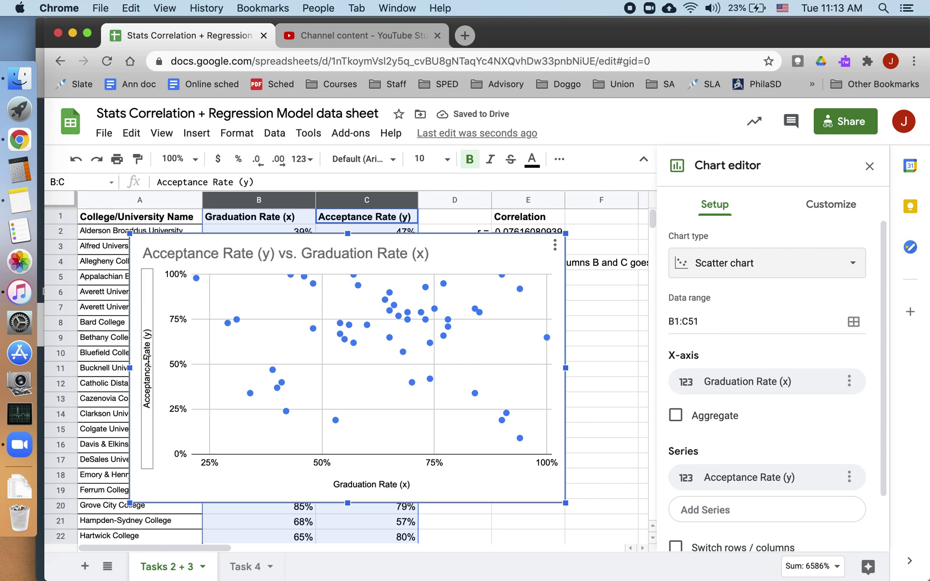
left_click(153, 329)
key("BackSpace")
key("BackSpace")
type("%)")
key("Return")
left_click(345, 480)
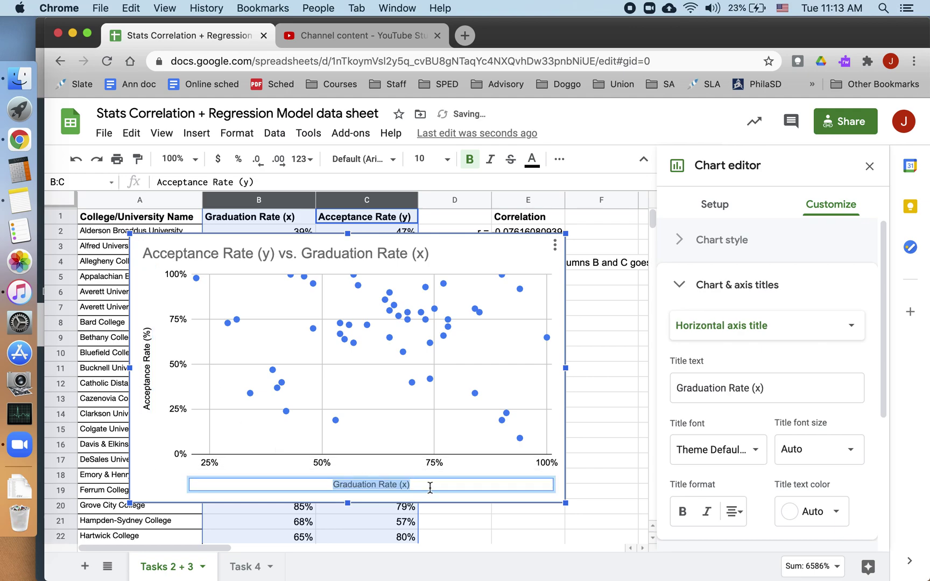
key("BackSpace")
key("BackSpace")
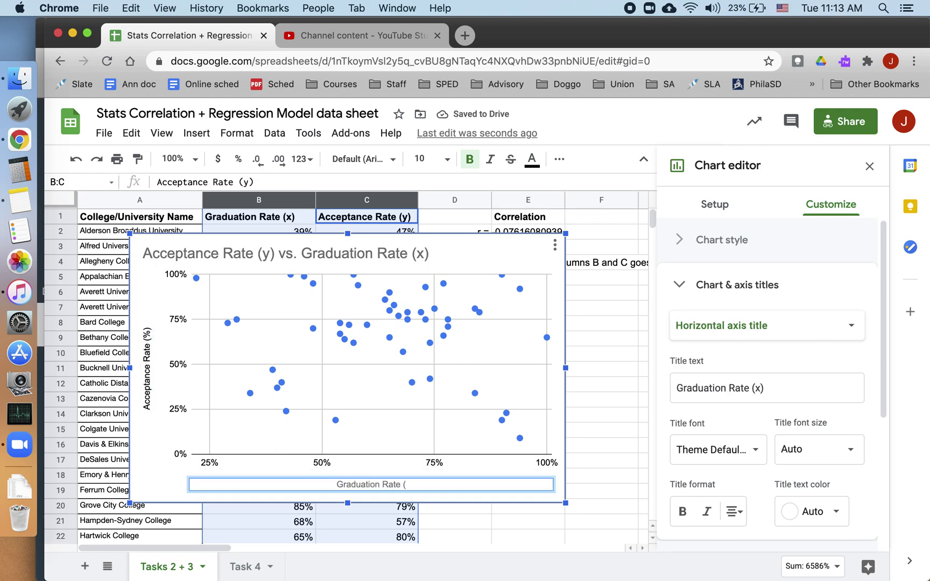
type("%)")
key("Return")
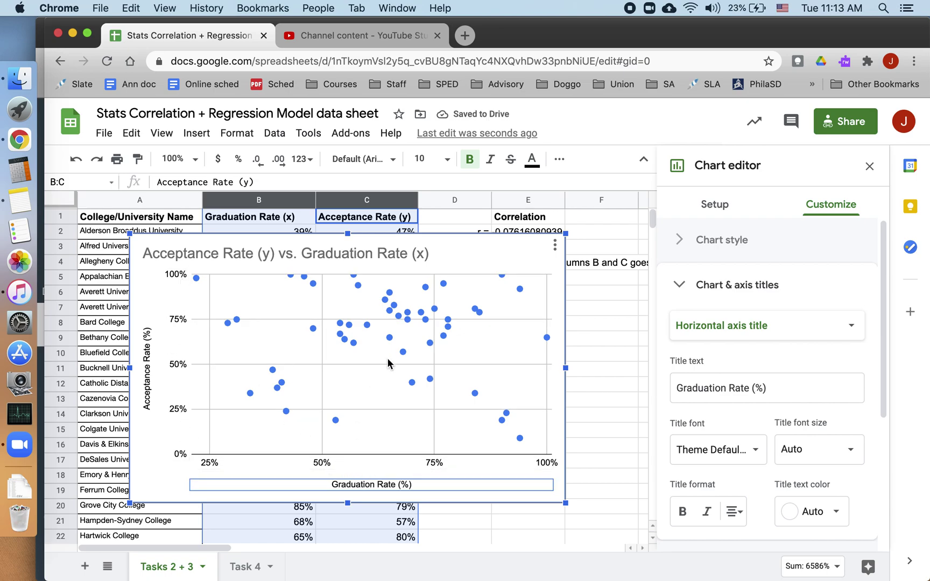
Drag the scatter chart right over columns B–E and select its title.
left_click_drag(322, 241, 377, 256)
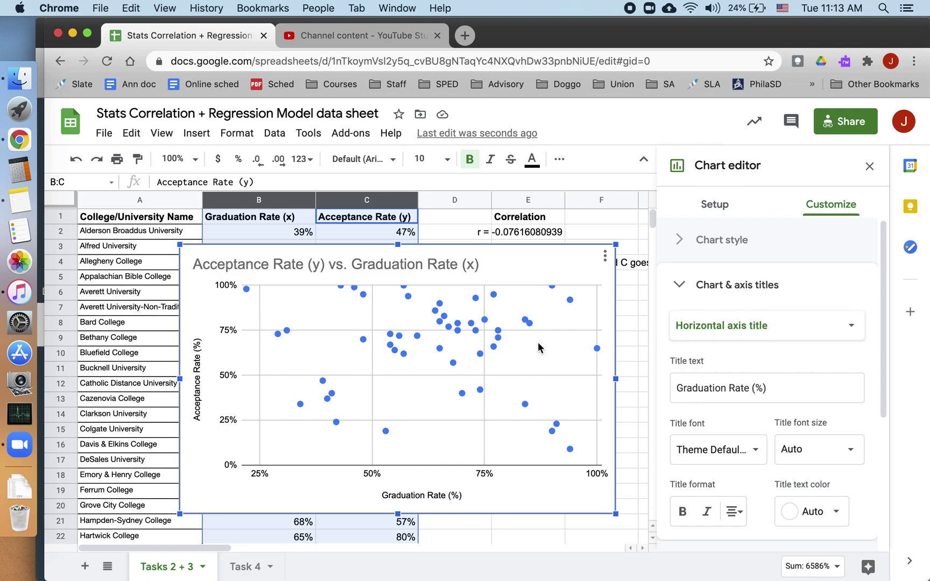
left_click(377, 266)
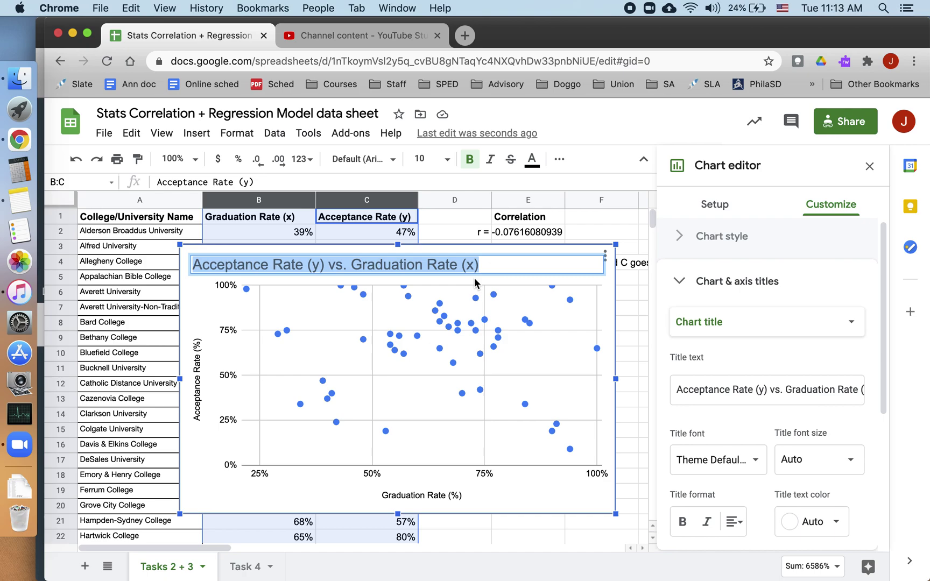
Replace the chart title with 'Graduation vs Acceptance Rates for Private Colleges & Universities in the Mid-Atlantic'.
left_click(352, 266)
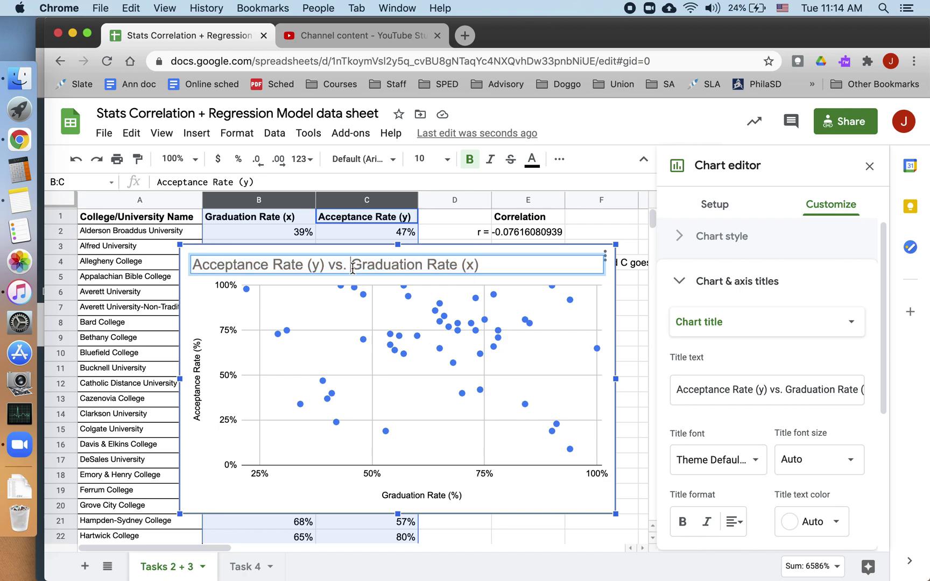
triple_click(352, 267)
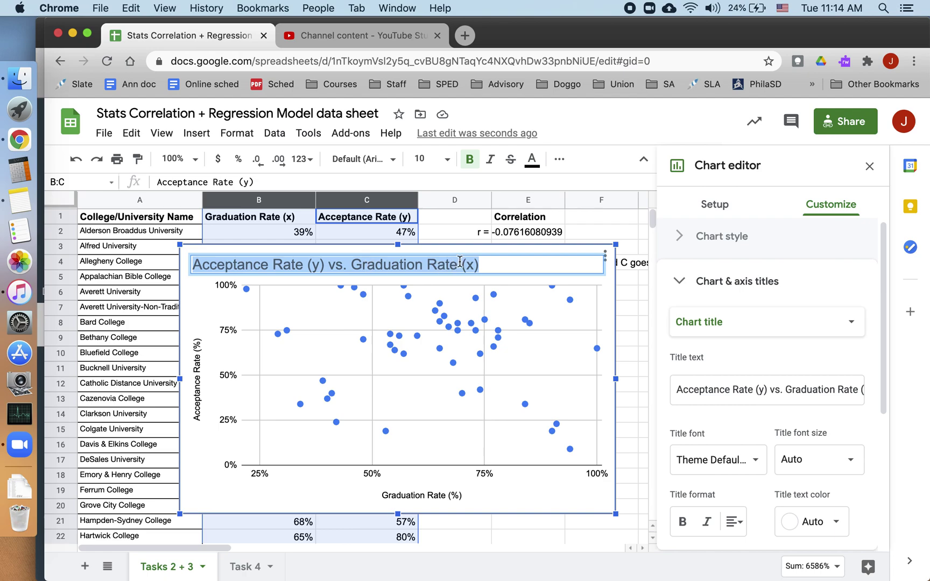
type("Graduation ")
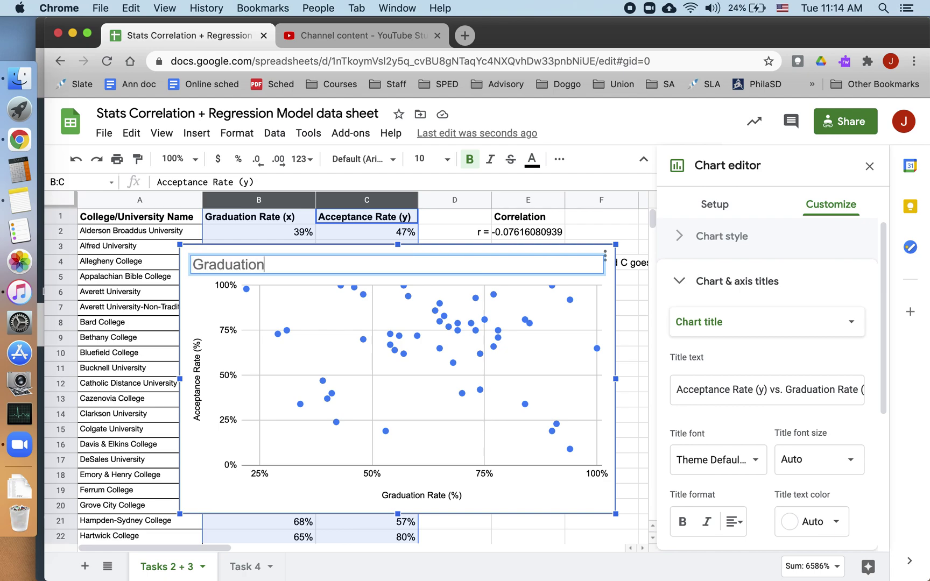
type("vs Acceptance Rate")
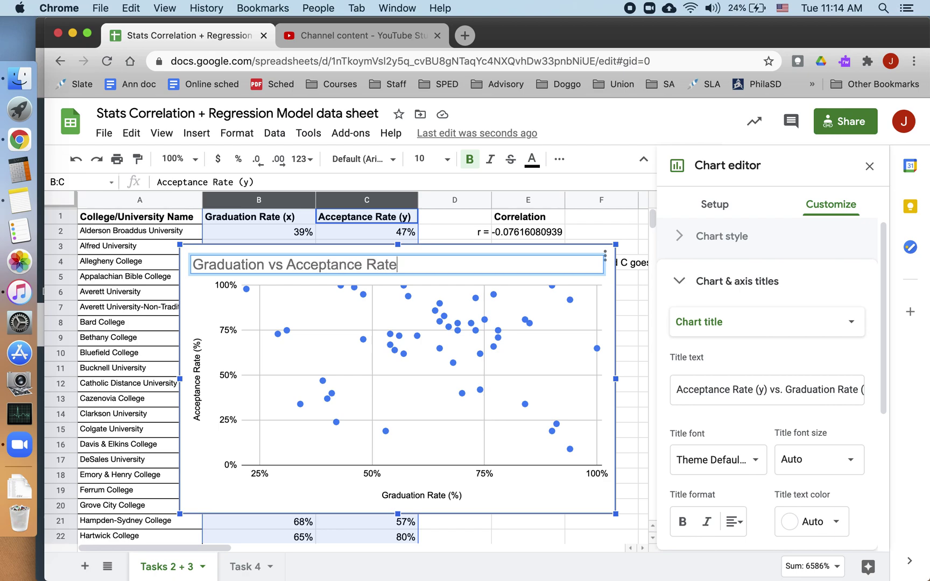
type("s for Private")
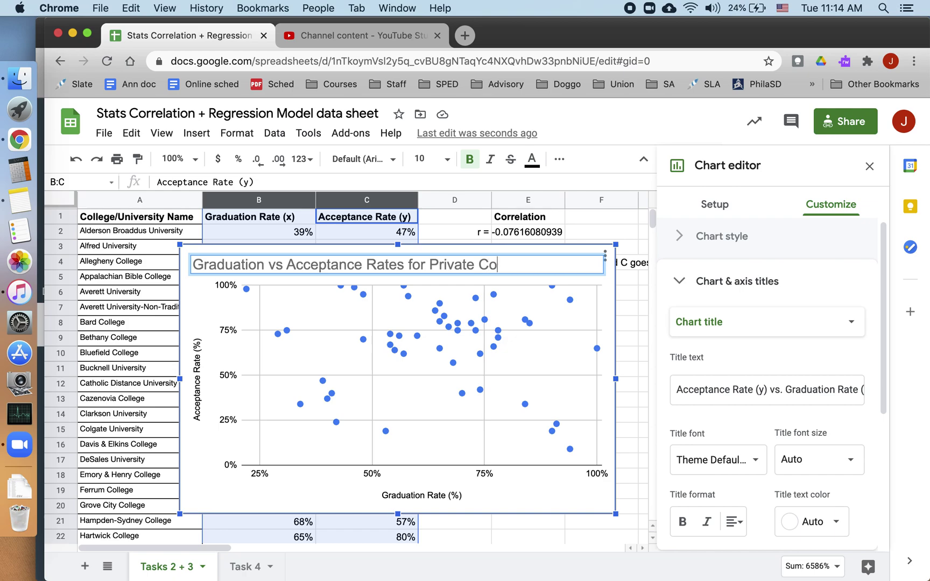
key("BackSpace")
key("BackSpace")
key("BackSpace")
type("eges ")
type("& Univer")
type("sit")
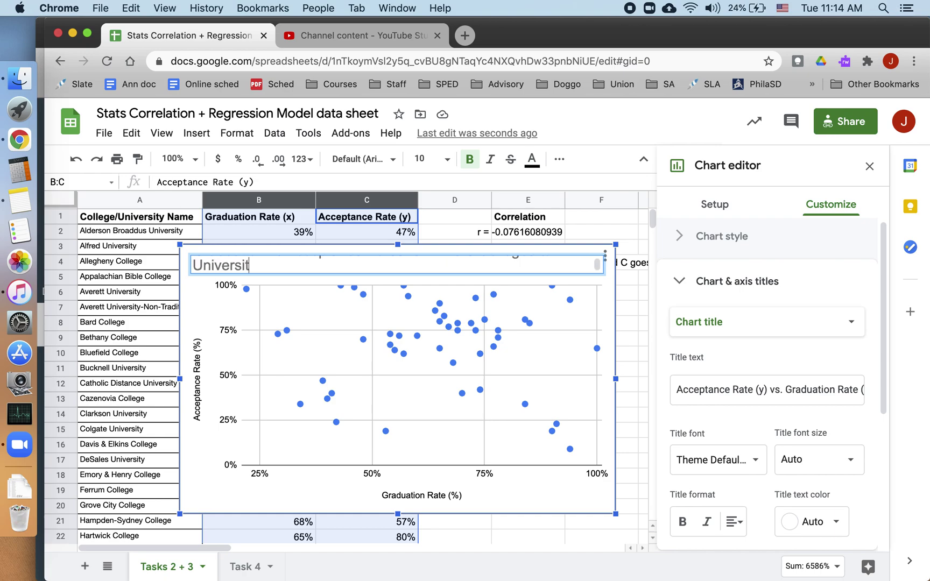
type("ies in the Mid-Ad")
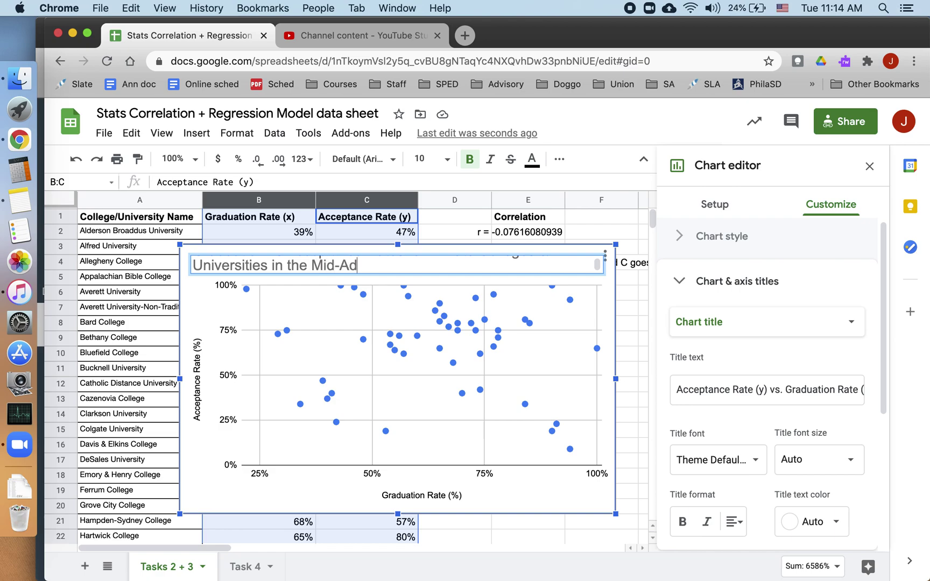
type("al")
key("BackSpace")
key("BackSpace")
key("BackSpace")
type("tlantic")
Insert ', Rural/Small-Town' after 'Private' in the chart title.
left_click(384, 264)
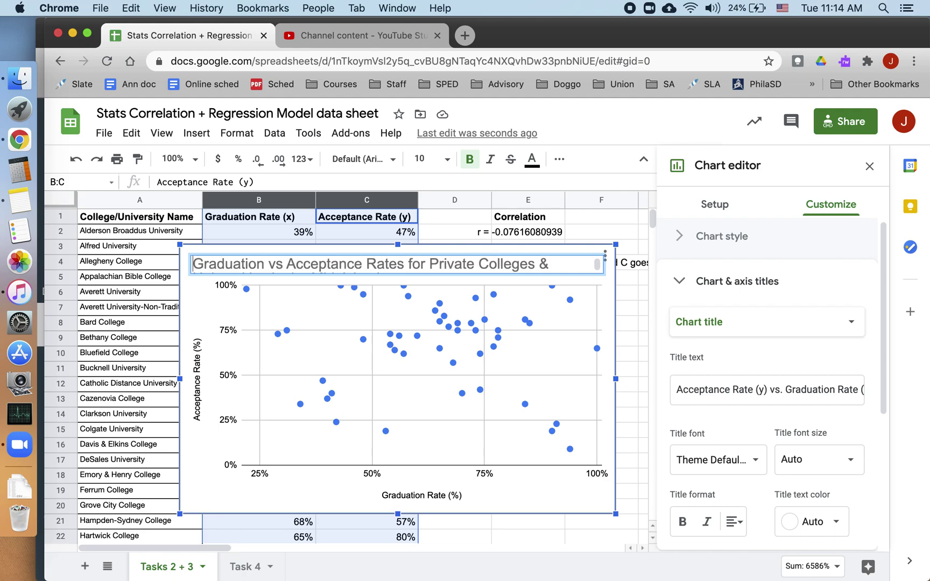
left_click(477, 265)
type(",")
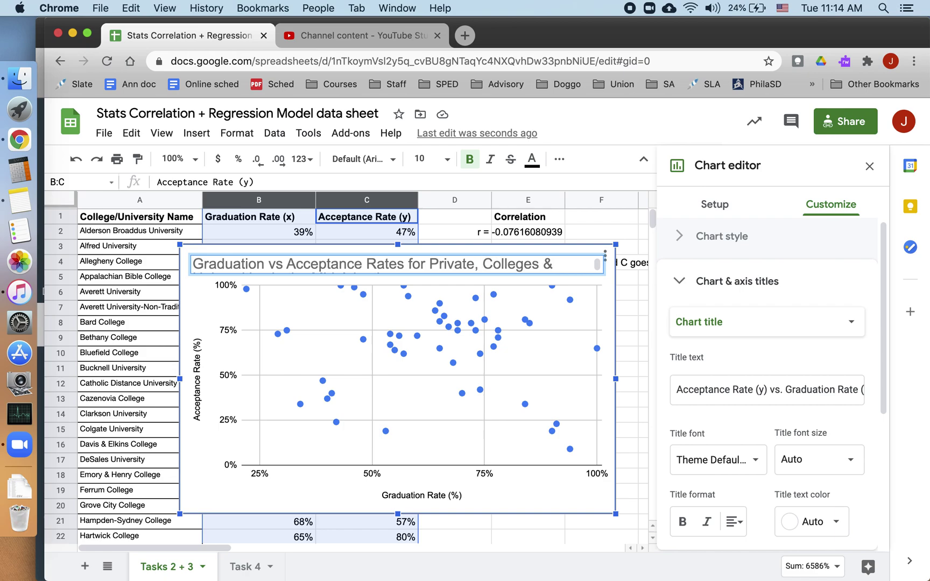
type("Rural/Sam")
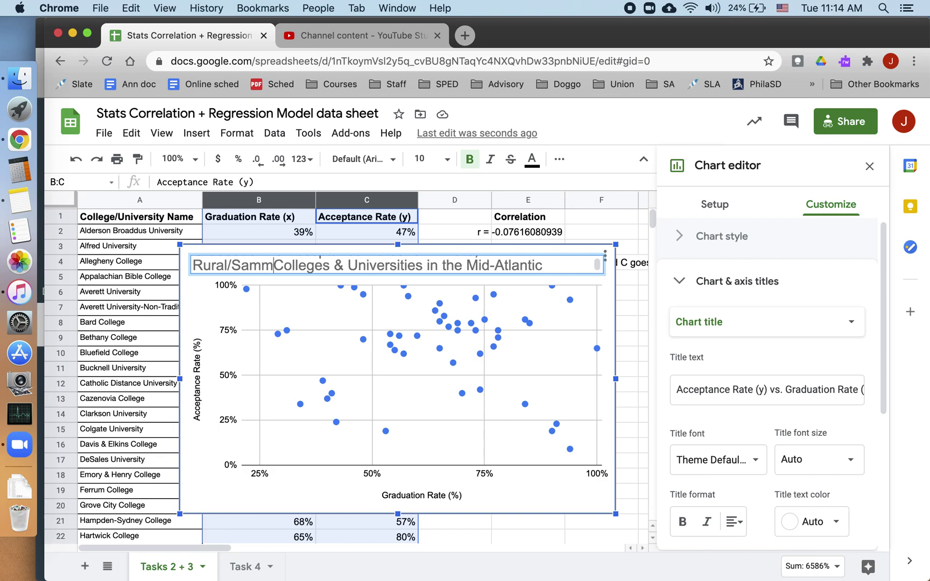
key("BackSpace")
key("BackSpace")
type("ma")
key("BackSpace")
key("BackSpace")
key("BackSpace")
key("BackSpace")
key("BackSpace")
key("BackSpace")
key("BackSpace")
key("BackSpace")
key("BackSpace")
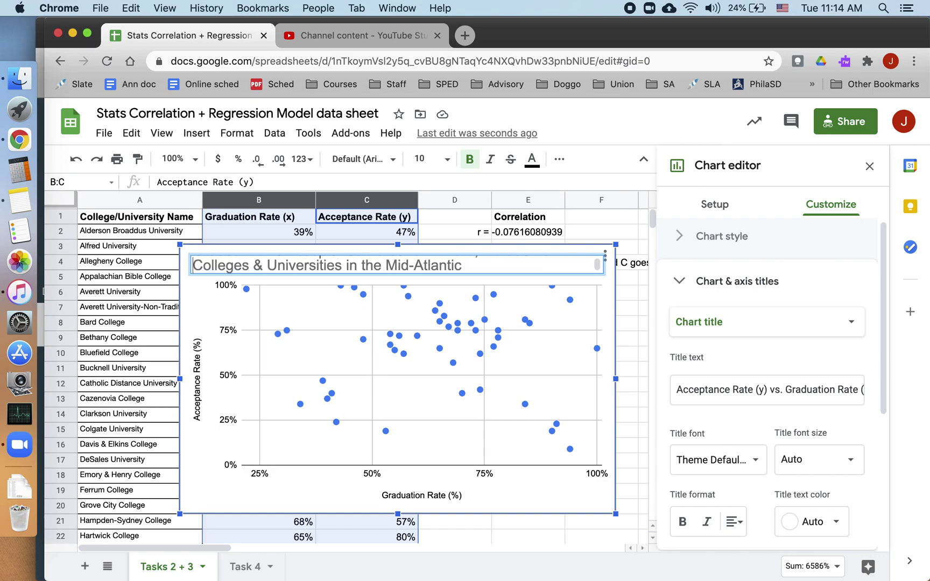
type("Town")
key("Return")
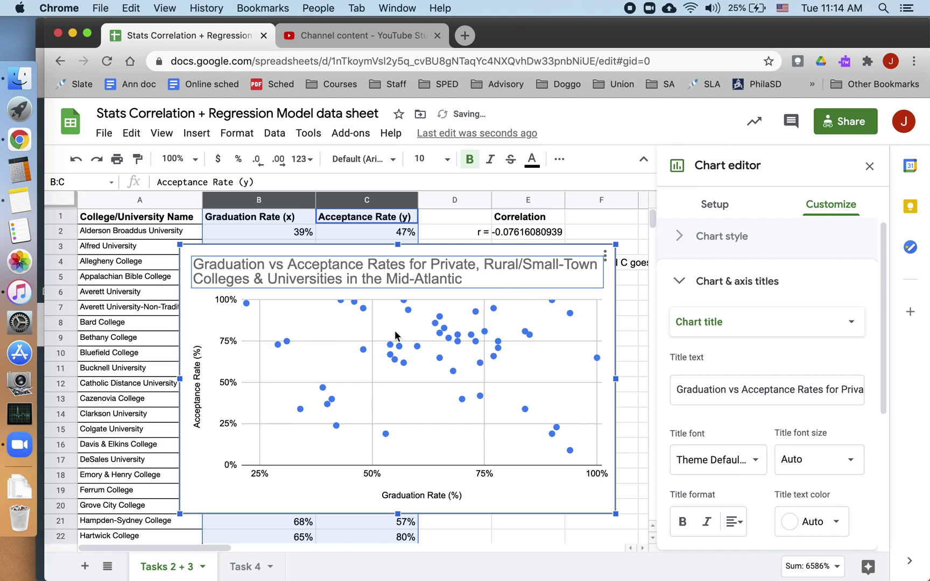
Add '4-year, ' before 'Private' in the chart title and commit the edit.
left_click(282, 498)
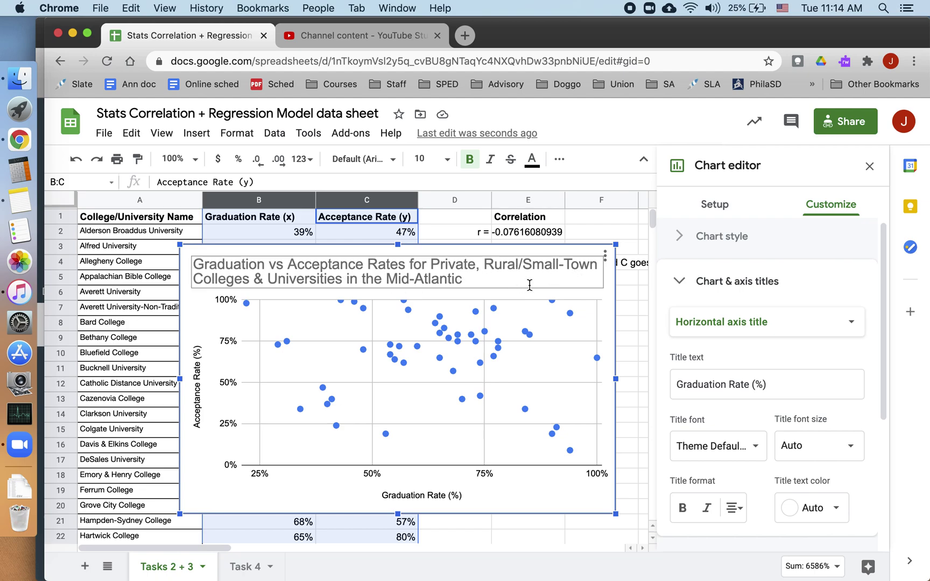
left_click(475, 270)
left_click(431, 265)
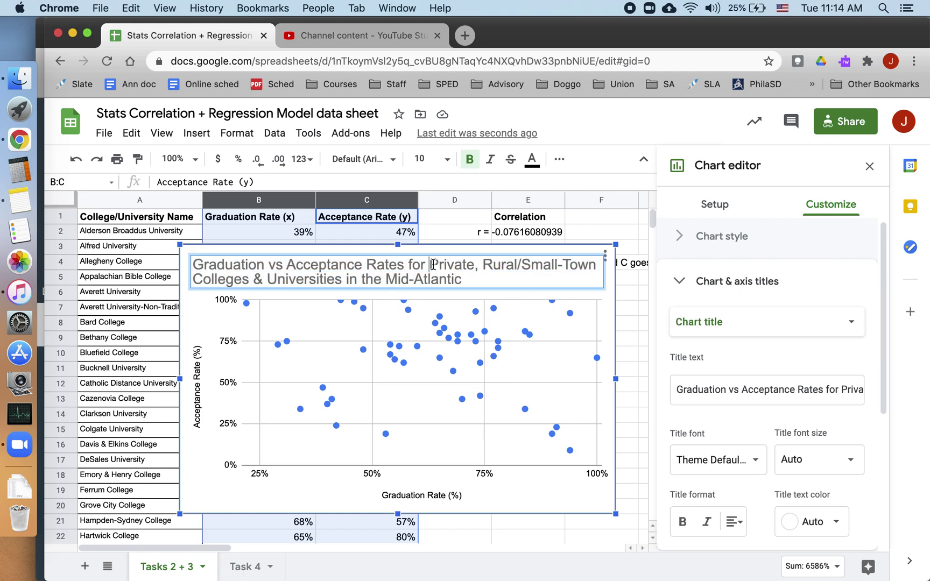
type("4-year")
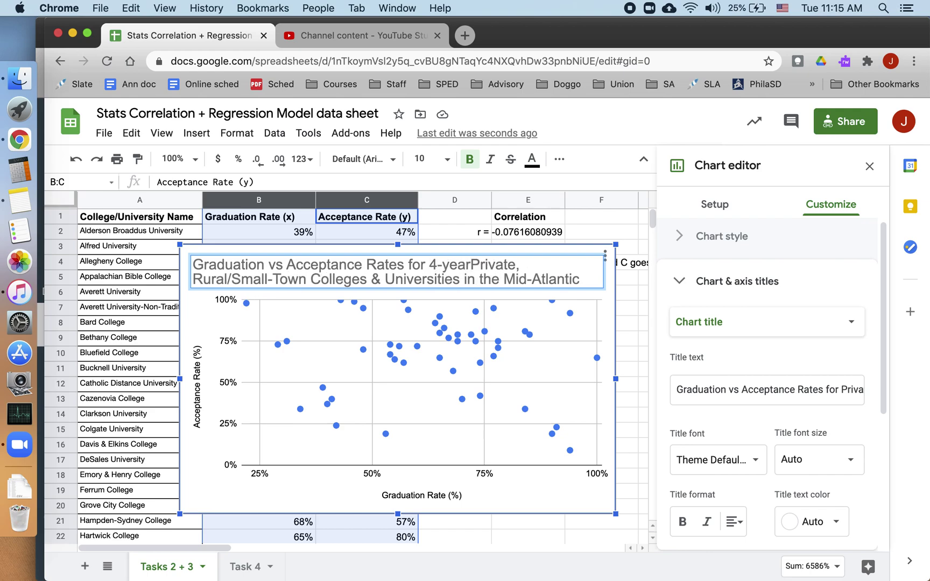
type(",")
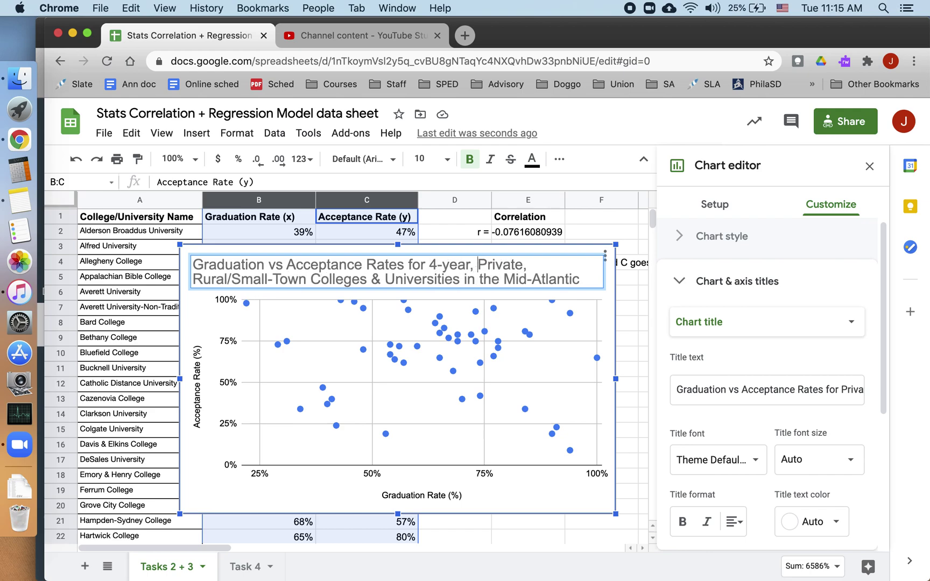
left_click(208, 410)
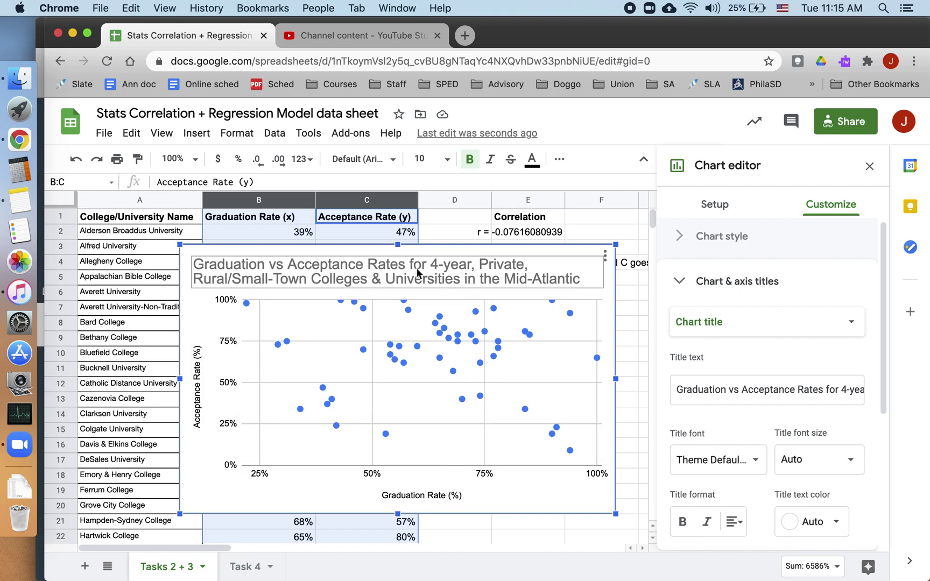
scroll(769, 378, "down", 3)
scroll(770, 378, "down", 5)
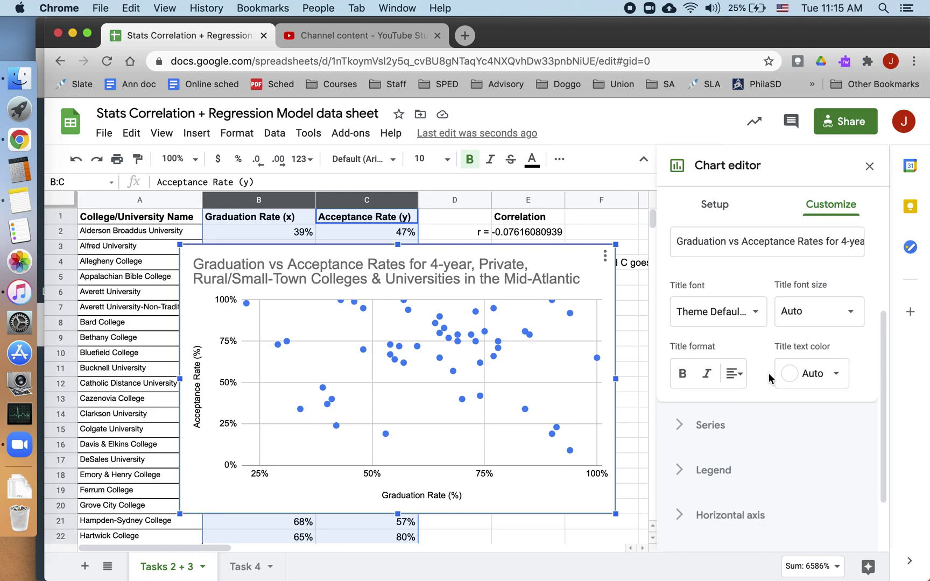
scroll(824, 386, "up", 8)
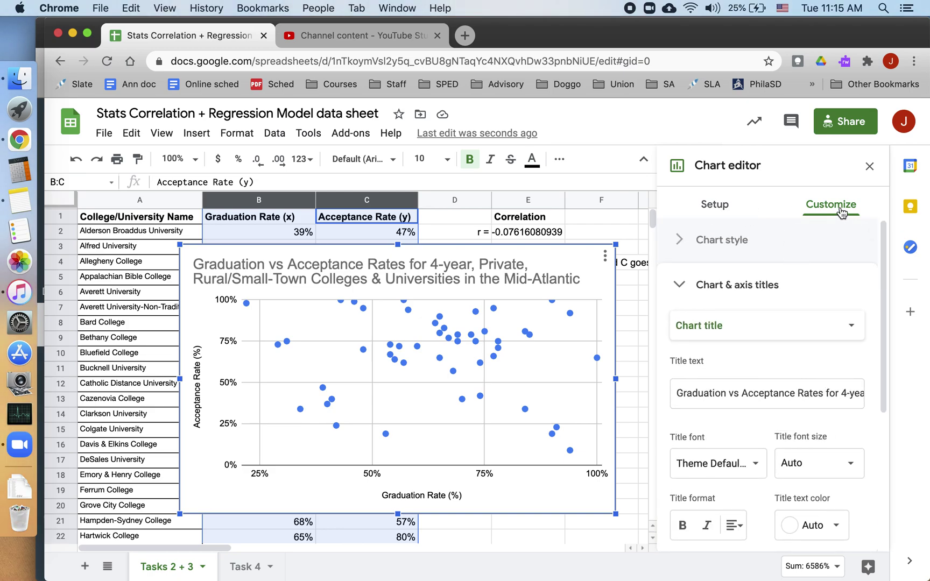
left_click(698, 285)
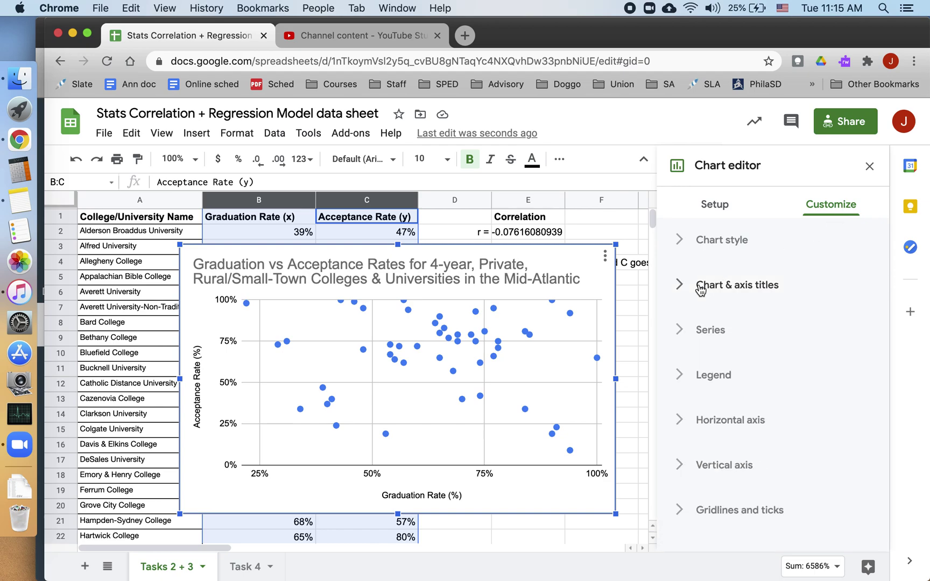
Turn on a trendline for the data series in the Series settings.
left_click(732, 332)
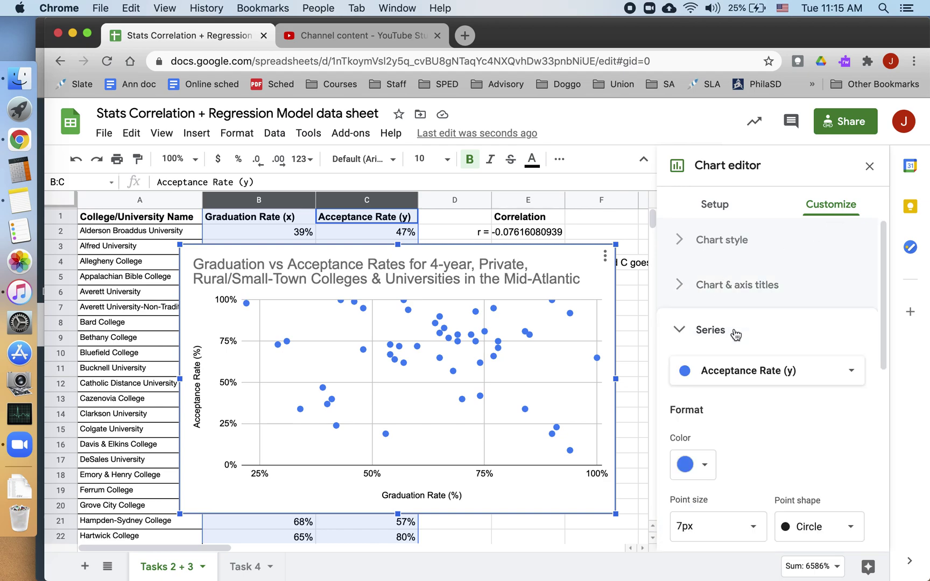
scroll(736, 334, "down", 10)
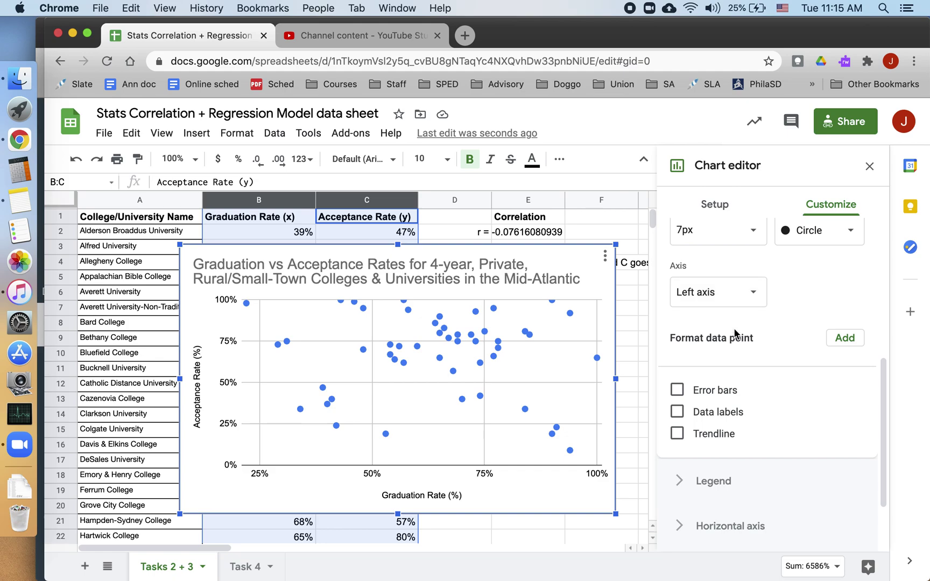
scroll(735, 334, "up", 1)
left_click(677, 454)
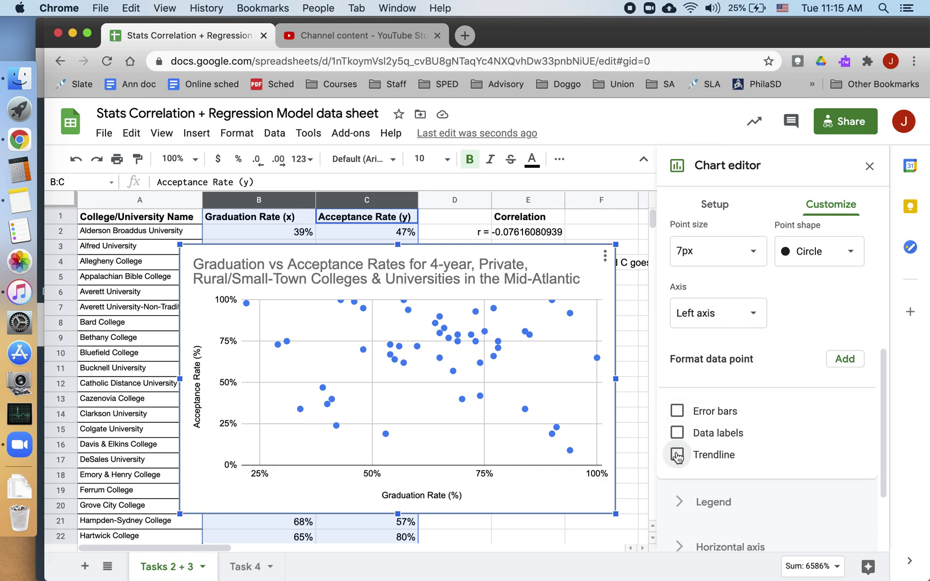
scroll(753, 379, "down", 5)
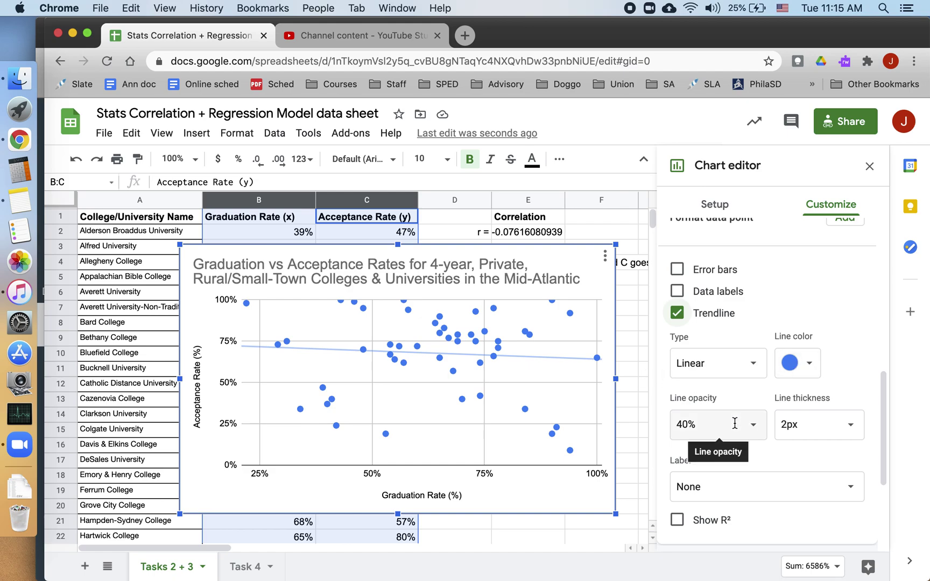
Set the trendline to 80% opacity and 4px thickness, labelled with its equation.
left_click(717, 423)
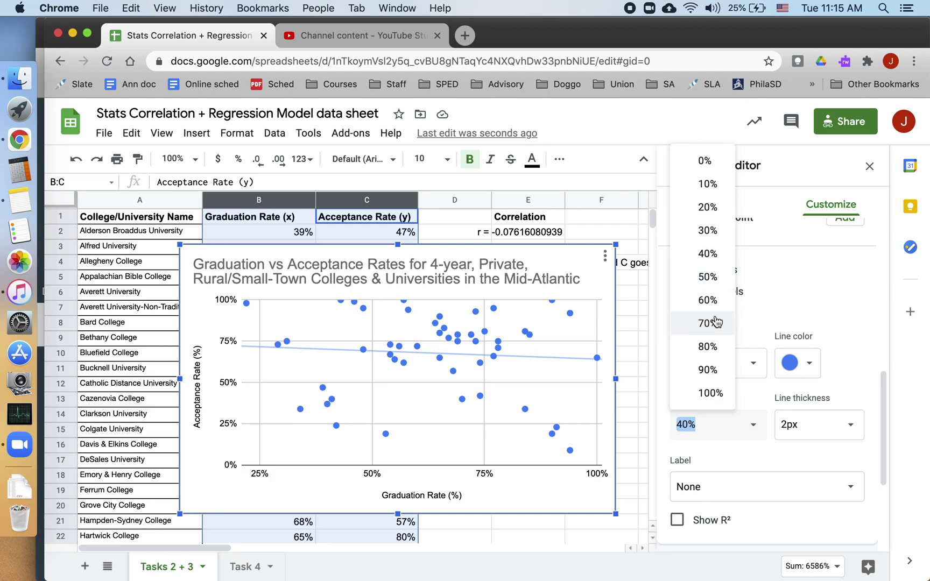
left_click(709, 348)
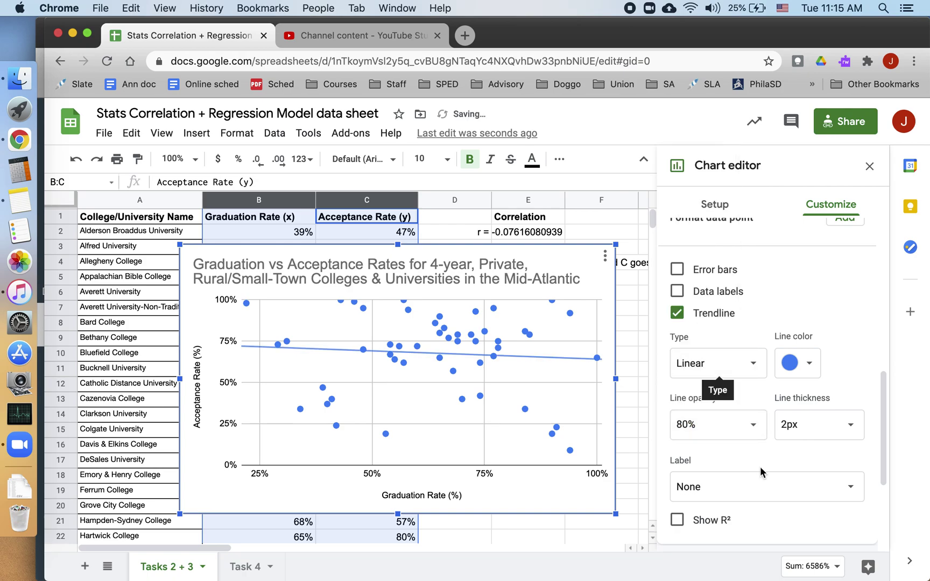
left_click(812, 426)
left_click(795, 503)
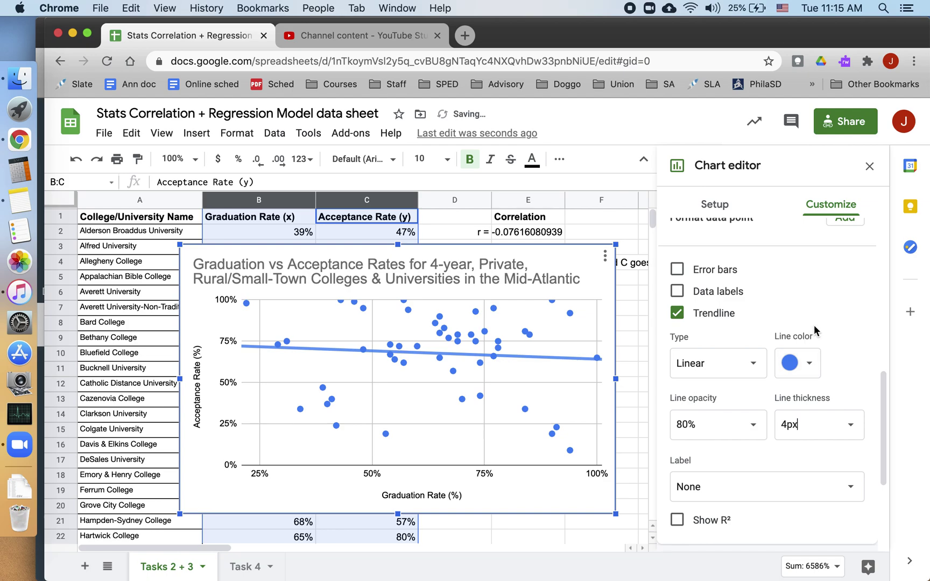
scroll(814, 325, "down", 3)
left_click(756, 338)
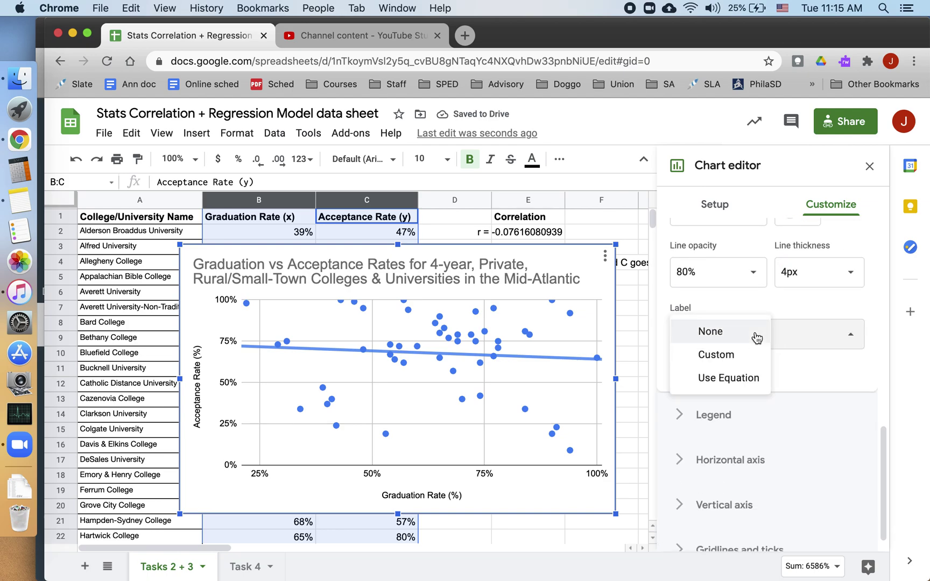
left_click(736, 380)
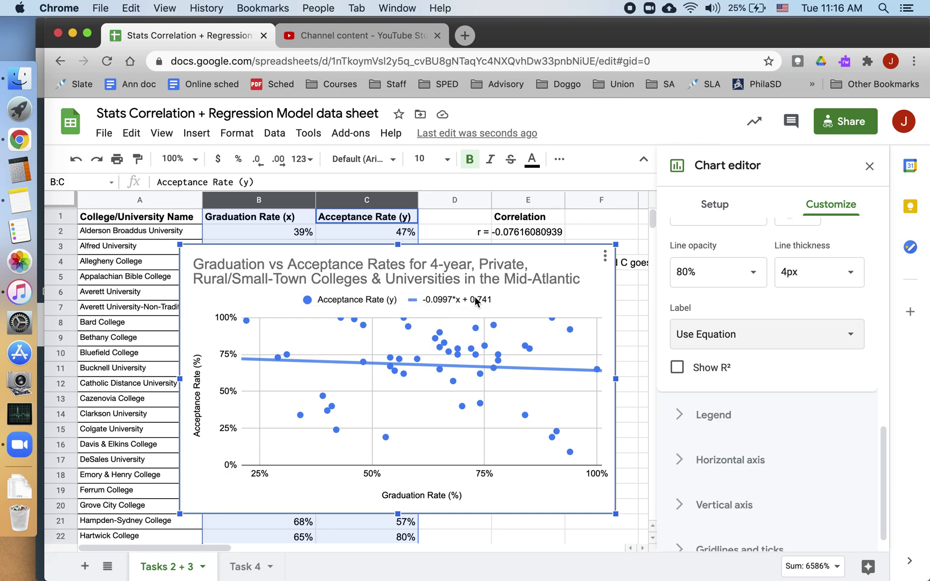
Prefix the trendline legend label with 'y =' to read y = -0.0997*x + 0.741.
left_click(423, 299)
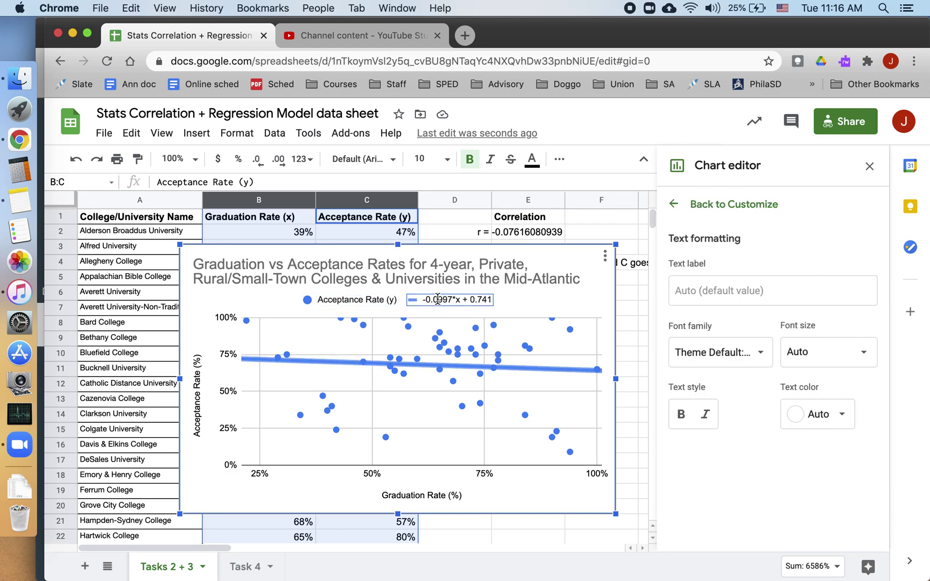
left_click(424, 300)
key("Left")
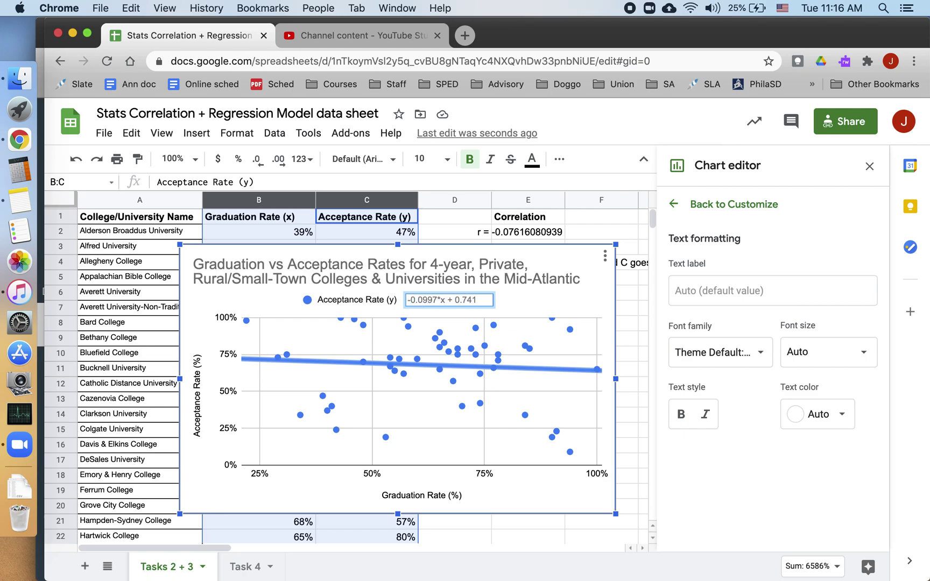
type("y =")
key("Return")
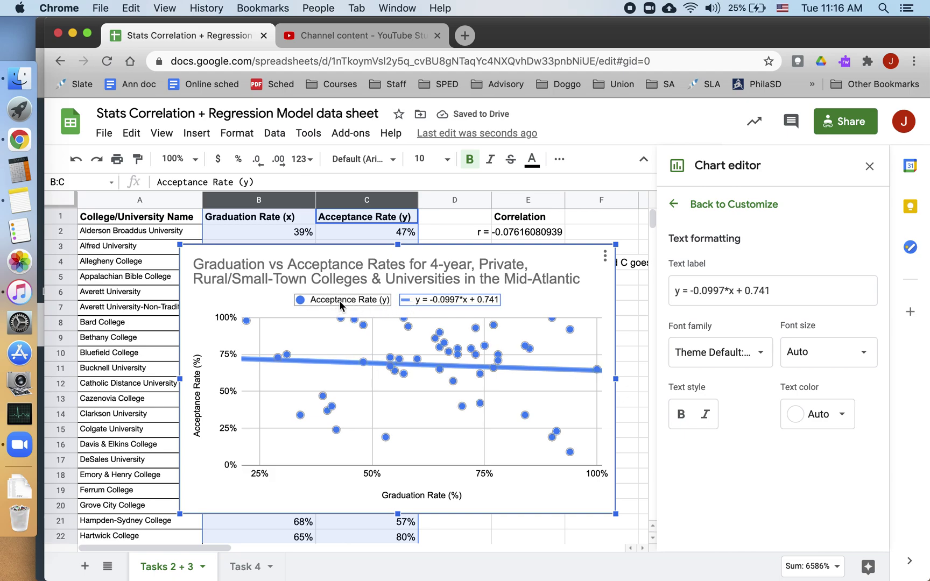
Shorten the series legend label from 'Acceptance Rate (y)' to 'Acceptance Rate'.
left_click(340, 302)
left_click(375, 301)
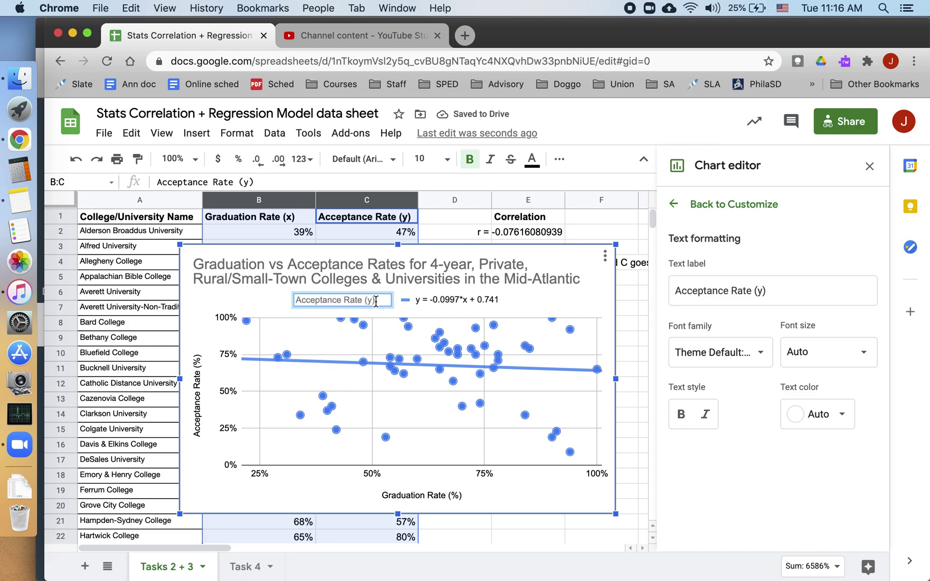
key("BackSpace")
key("BackSpace")
key("Return")
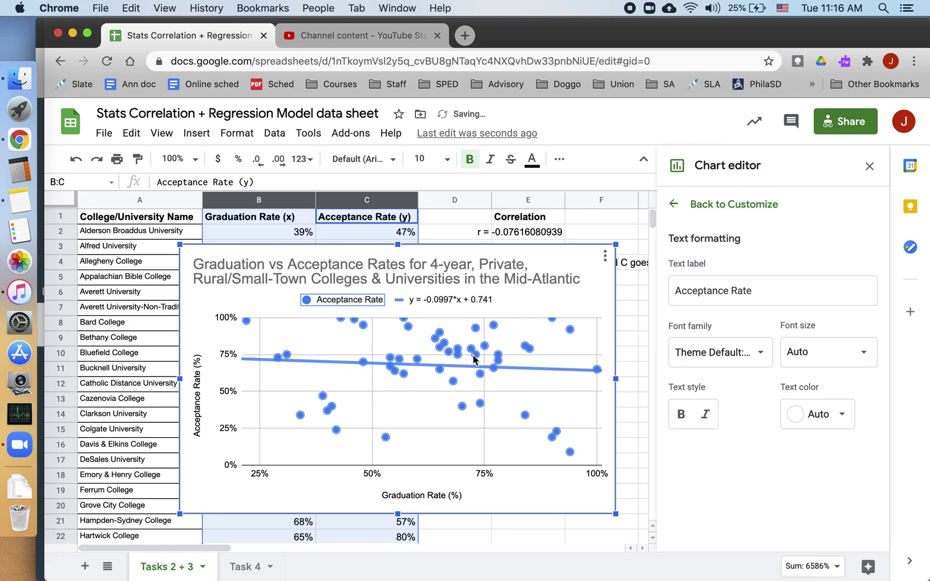
double_click(368, 301)
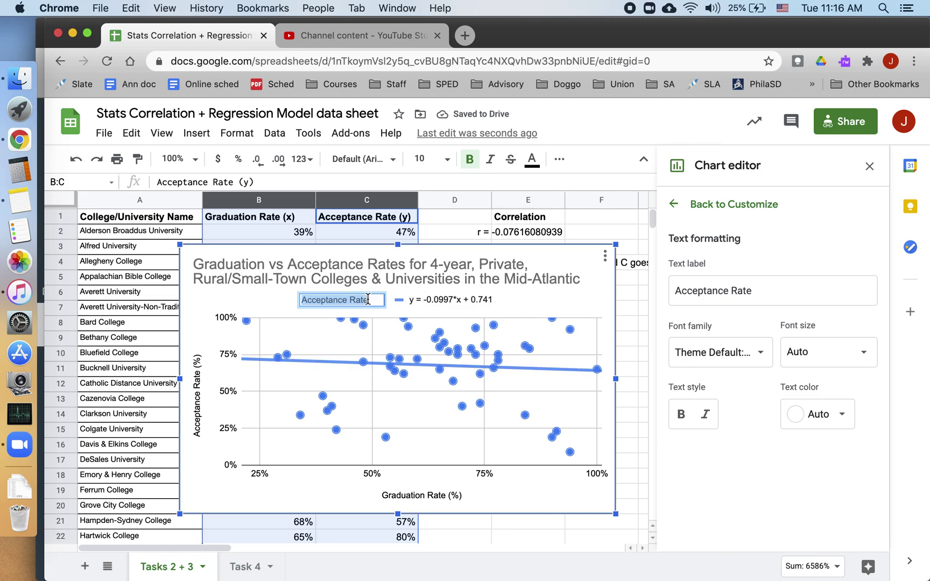
left_click(379, 301)
type("(y)")
key("Return")
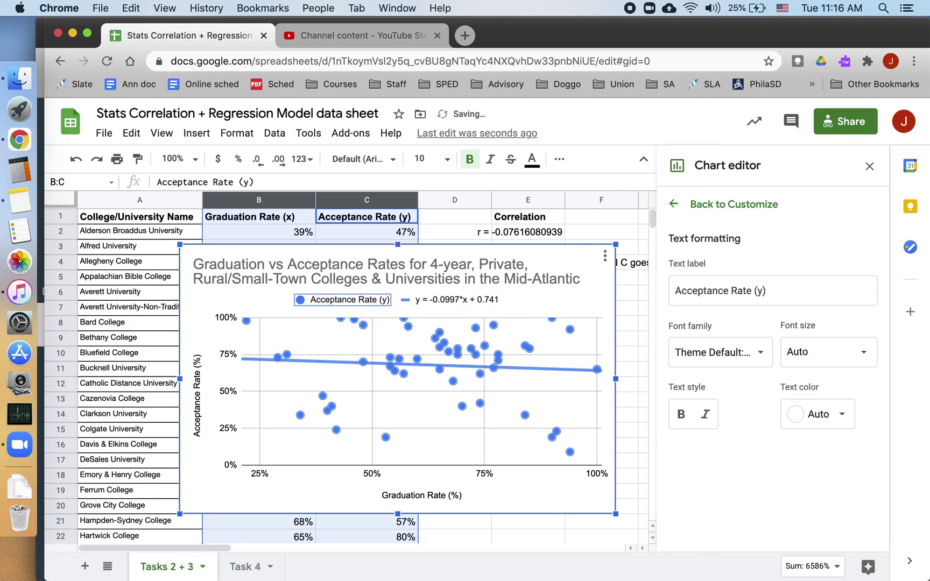
double_click(376, 303)
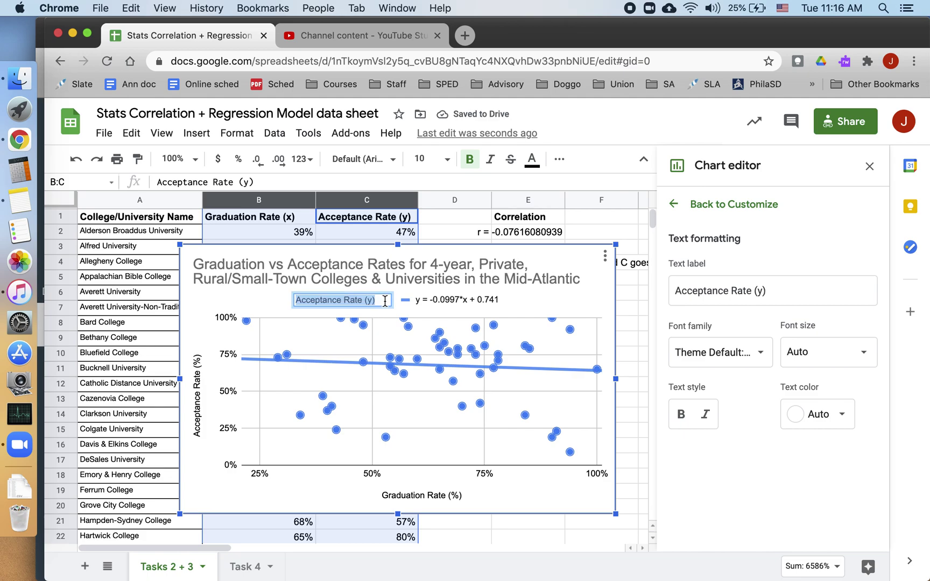
key("Right")
key("BackSpace")
key("Return")
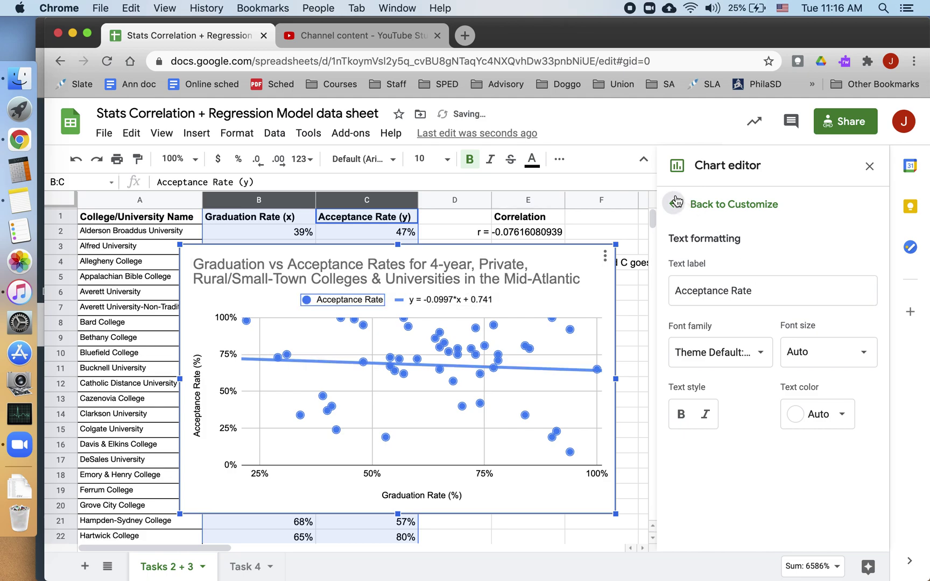
left_click(699, 209)
Enable Show R² in the series trendline settings so R² = 0.006 appears.
scroll(769, 398, "up", 1)
scroll(769, 399, "up", 3)
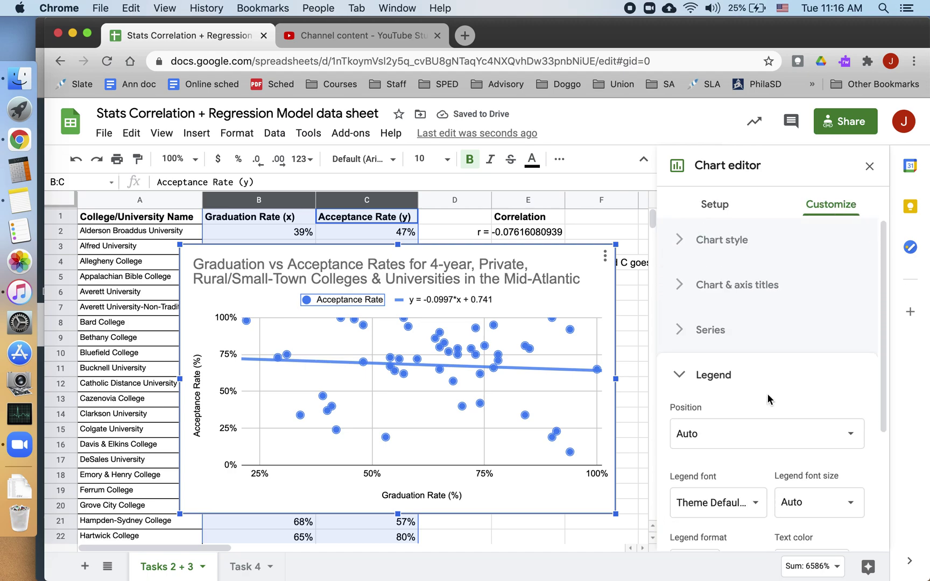
scroll(768, 400, "down", 5)
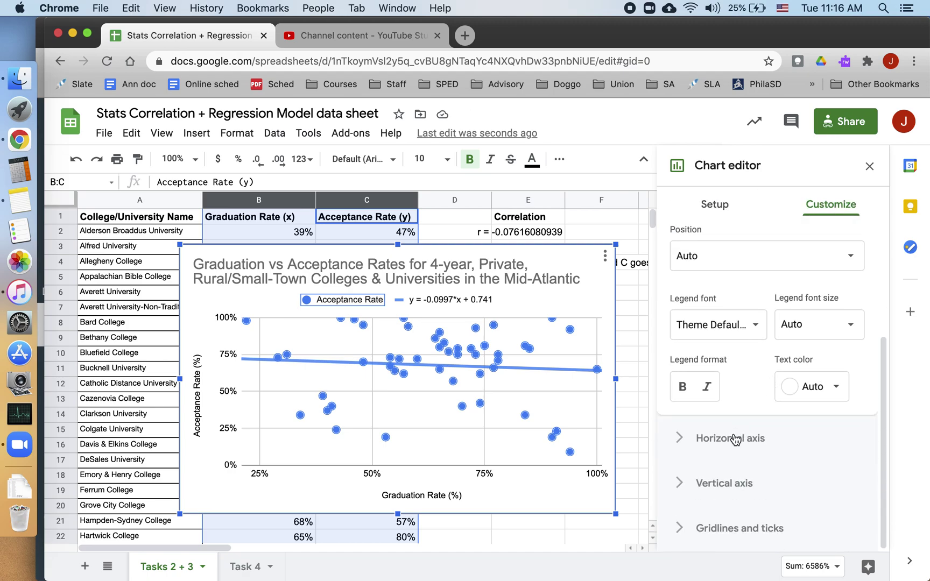
left_click(735, 439)
scroll(733, 436, "down", 5)
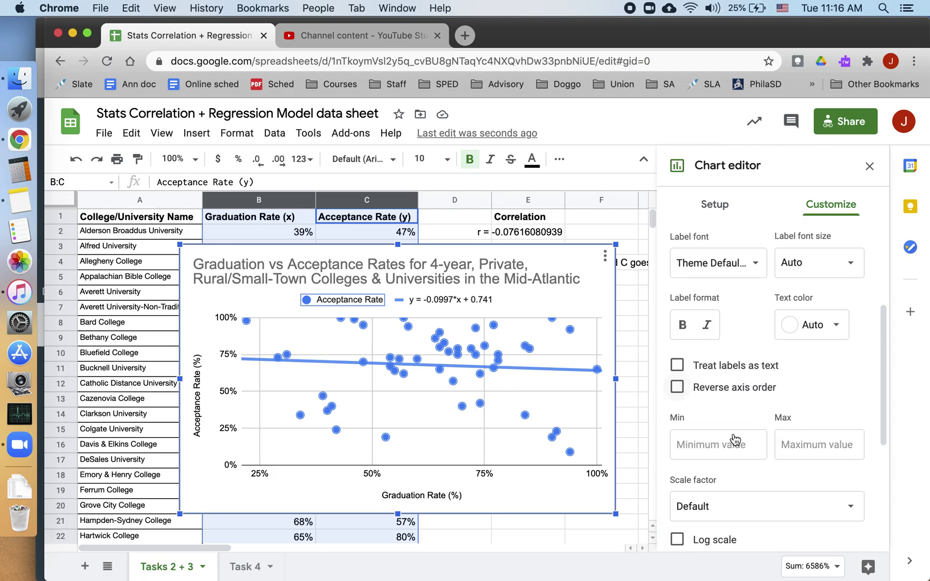
scroll(733, 434, "up", 5)
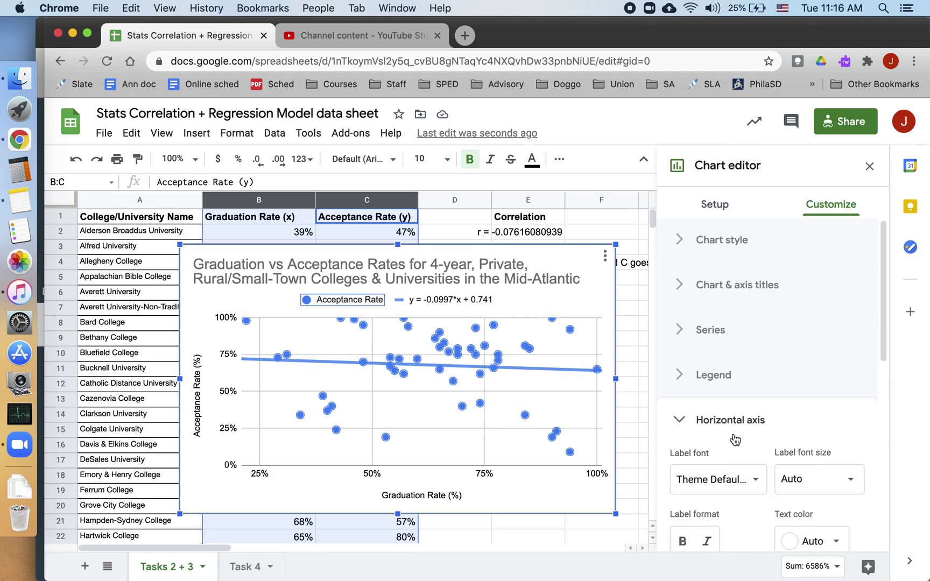
left_click(718, 333)
scroll(733, 385, "down", 4)
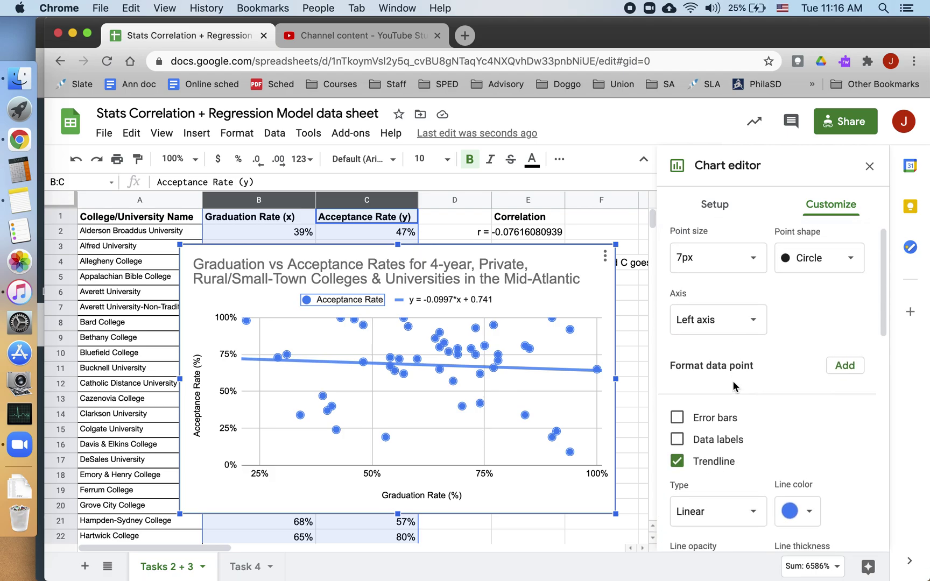
scroll(743, 468, "down", 3)
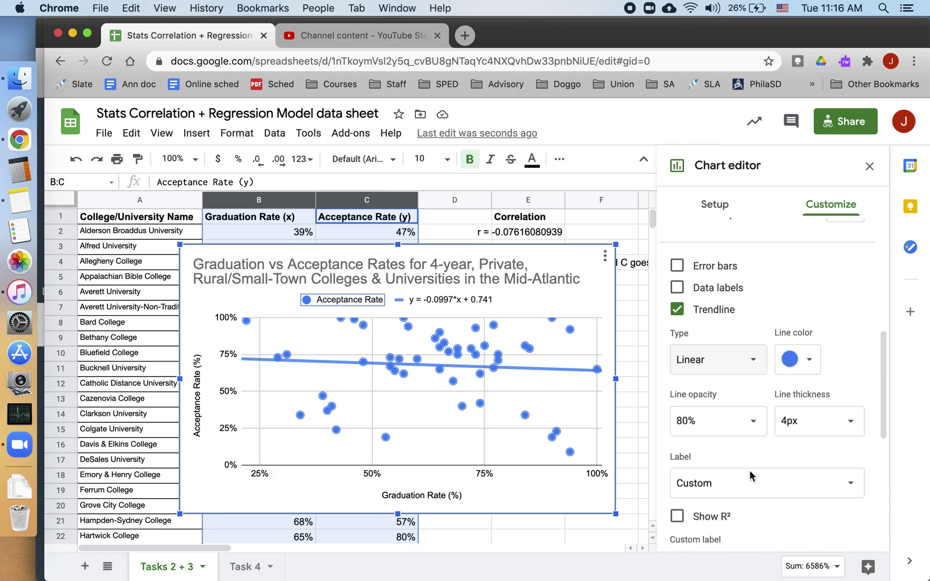
left_click(678, 459)
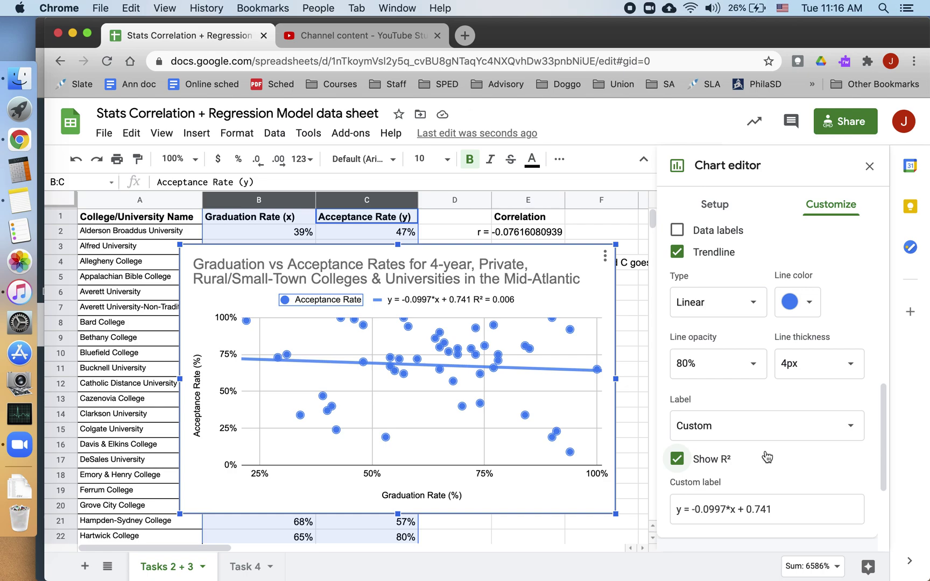
Check the trendline legend entry, leaving its label unchanged.
left_click(474, 303)
left_click(474, 300)
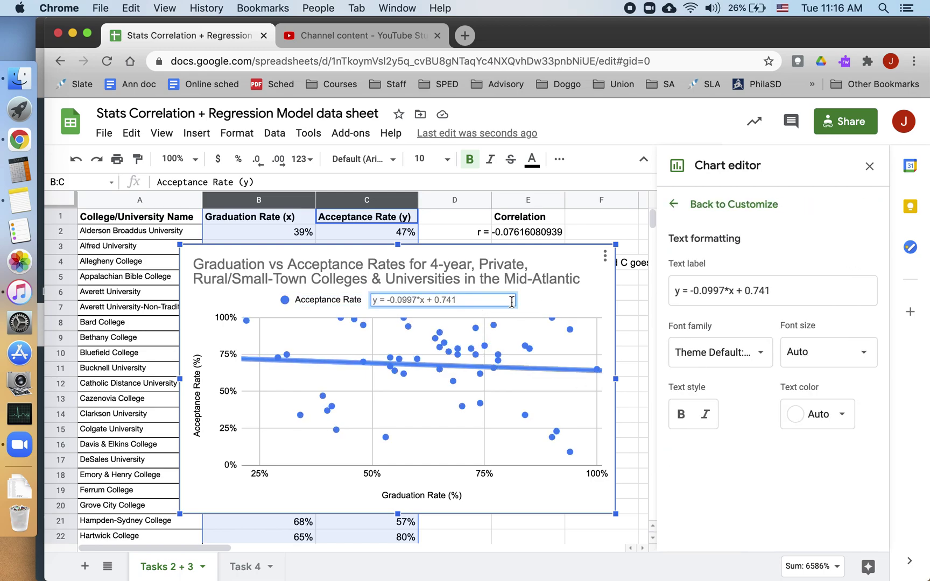
left_click(570, 302)
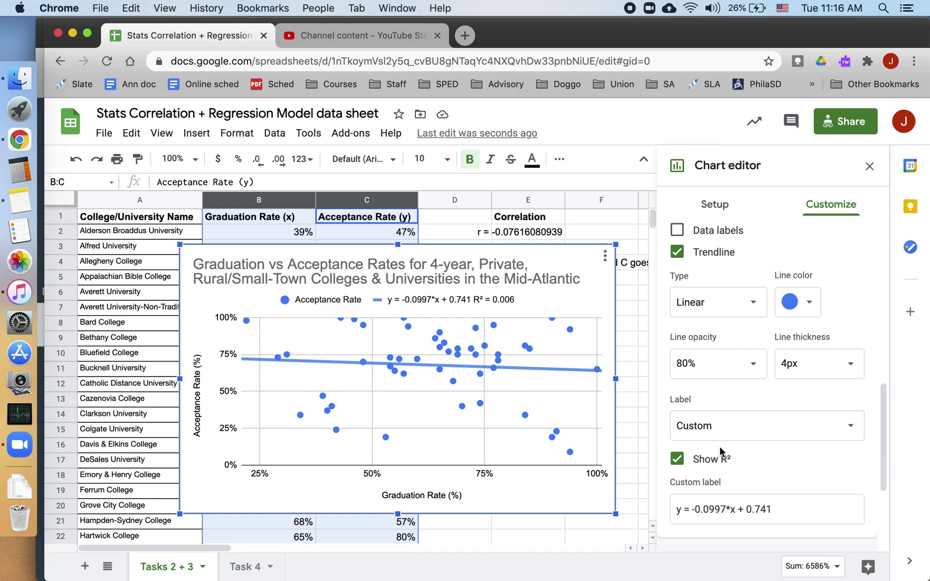
Close the chart editor and drag the chart under the 'Scatterplot of columns B and C goes under here' note.
scroll(720, 446, "down", 3)
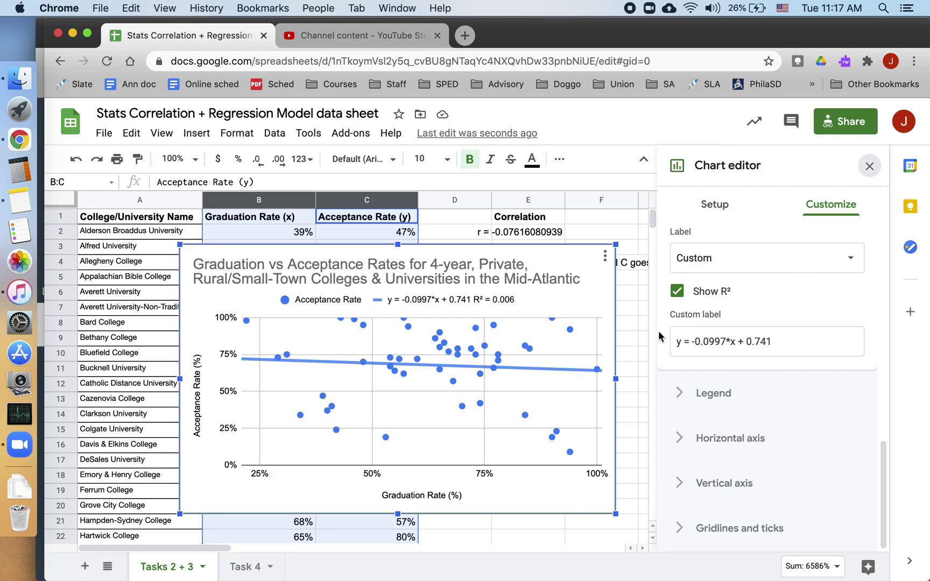
key("Escape")
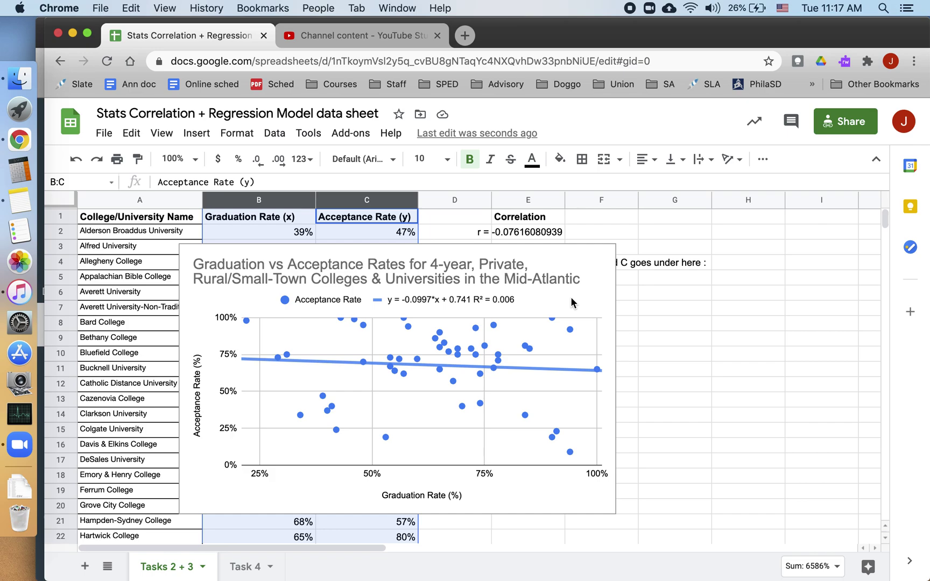
left_click(193, 298)
left_click_drag(193, 298, 458, 327)
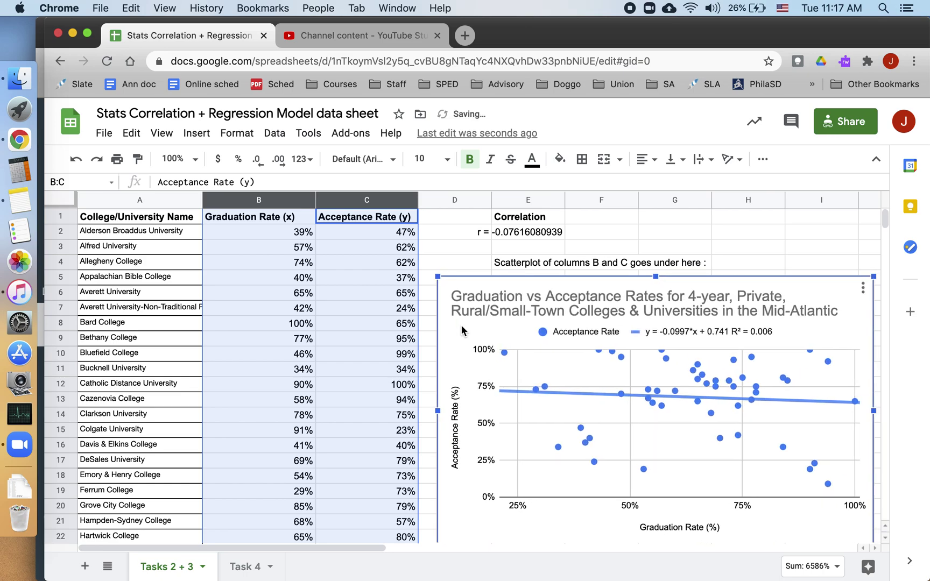
left_click(789, 218)
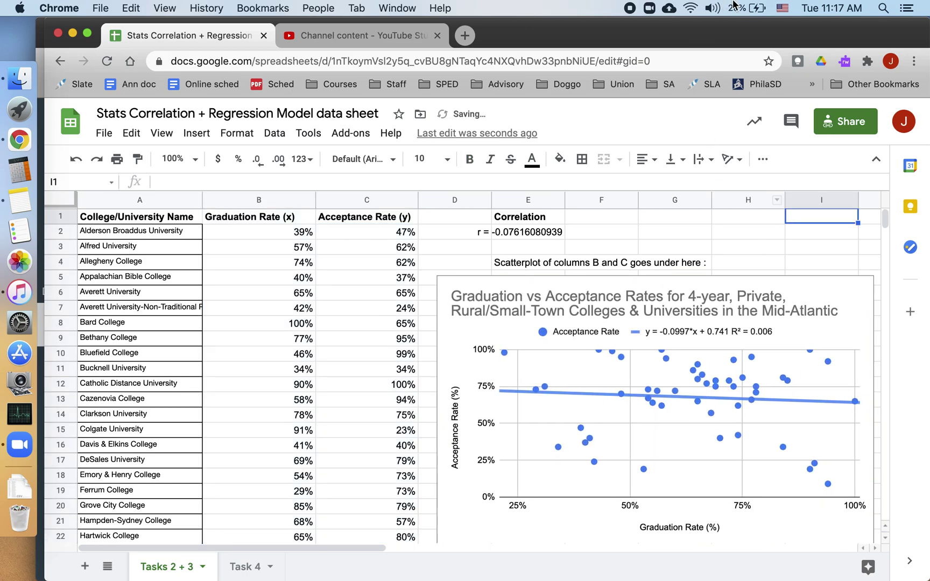